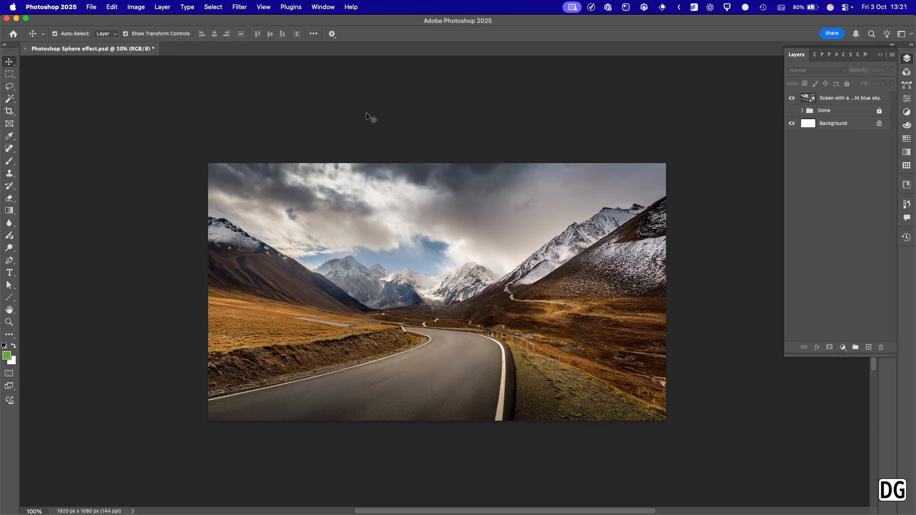
Show the rulers and place a vertical and a horizontal guide crossing at the centre of the canvas.
key(super+r)
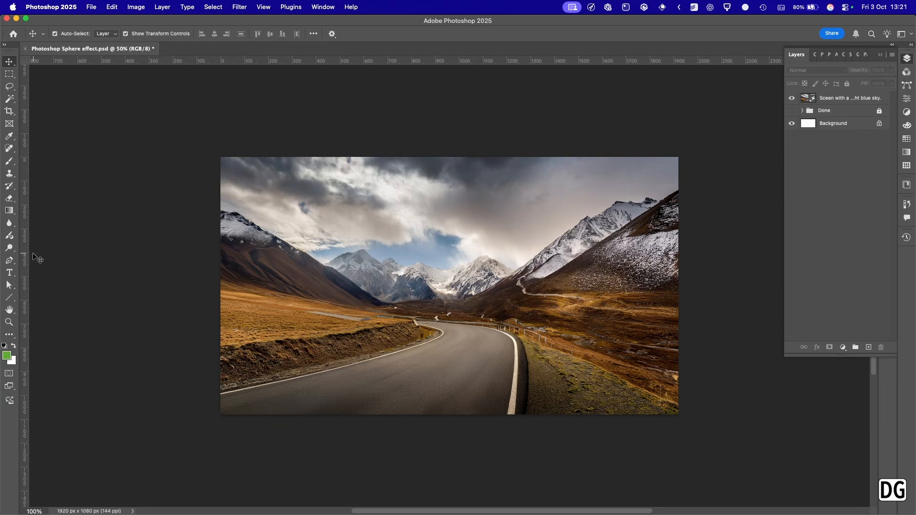
drag(28, 195, 451, 274)
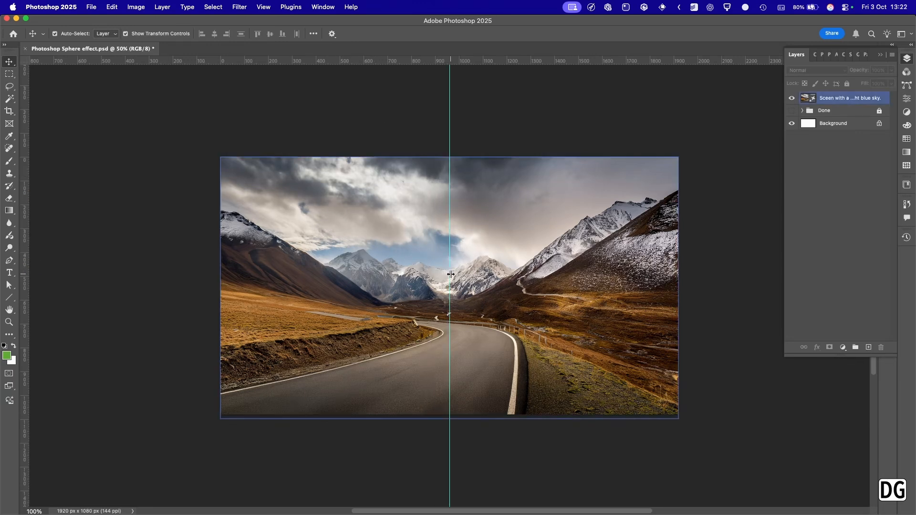
click(490, 130)
drag(507, 63, 493, 286)
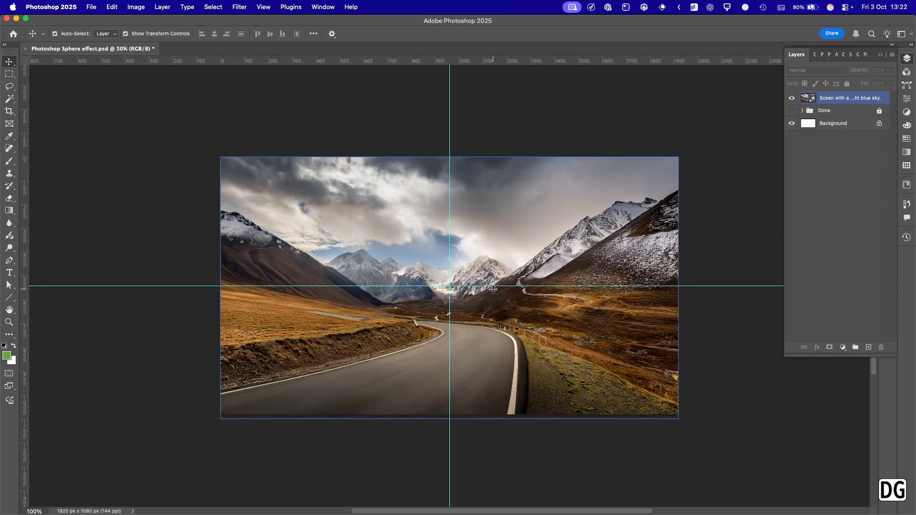
click(575, 130)
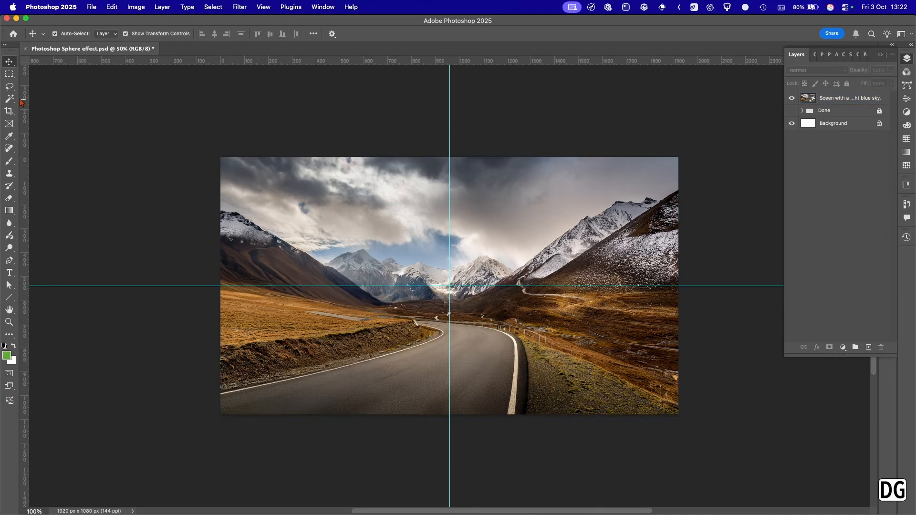
Make a circular selection about 590 px in diameter, centred on the intersection of the guides, with the Elliptical Marquee tool.
click(9, 75)
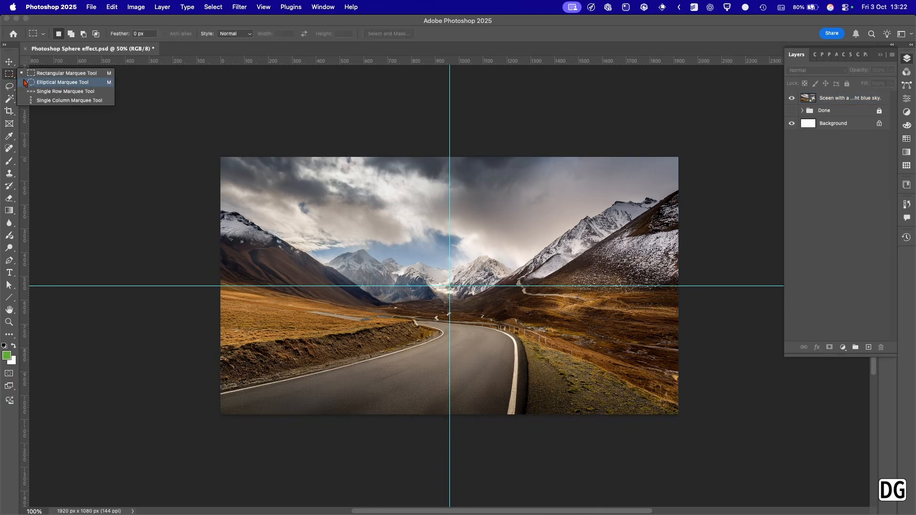
click(32, 82)
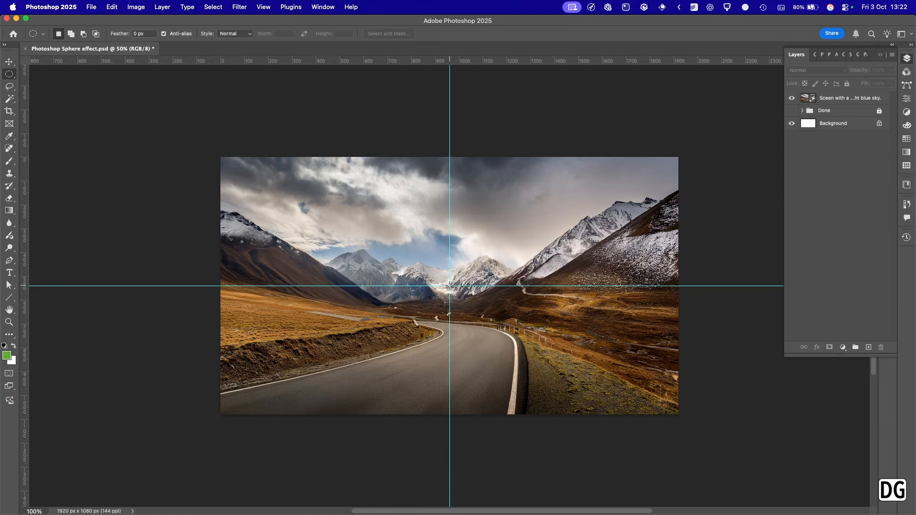
drag(450, 286, 556, 355)
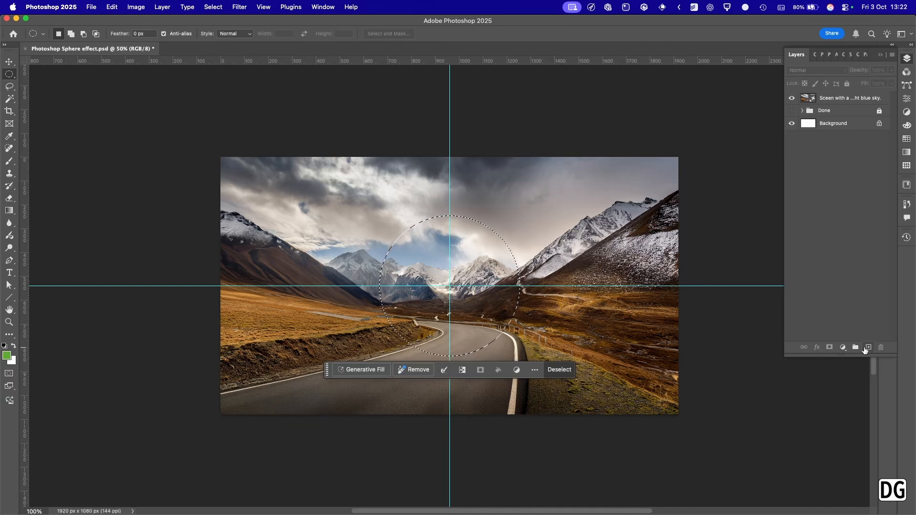
Add a new layer, fill the circular selection with the default black foreground colour, and deselect.
click(868, 347)
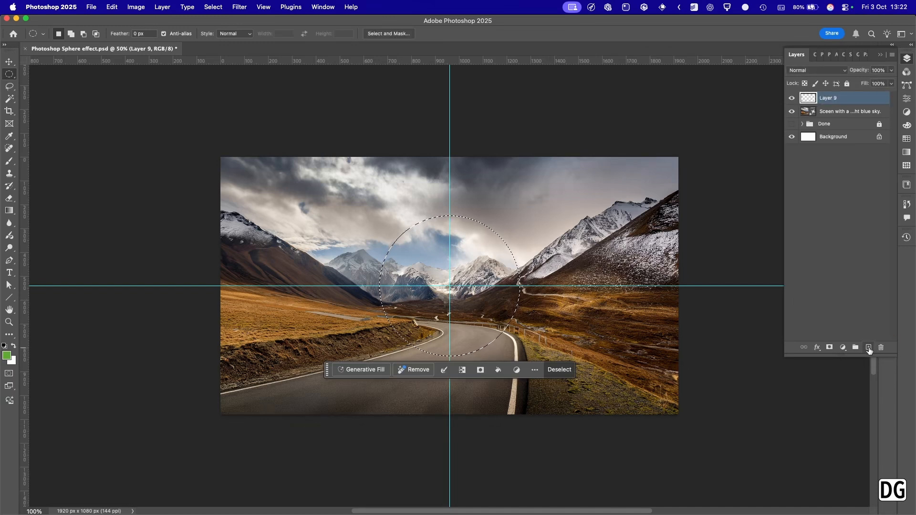
key(d)
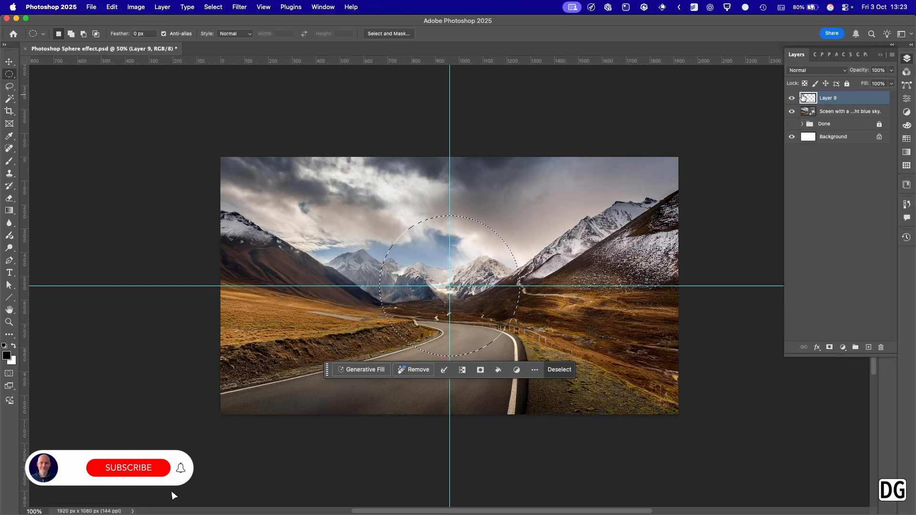
key(alt)
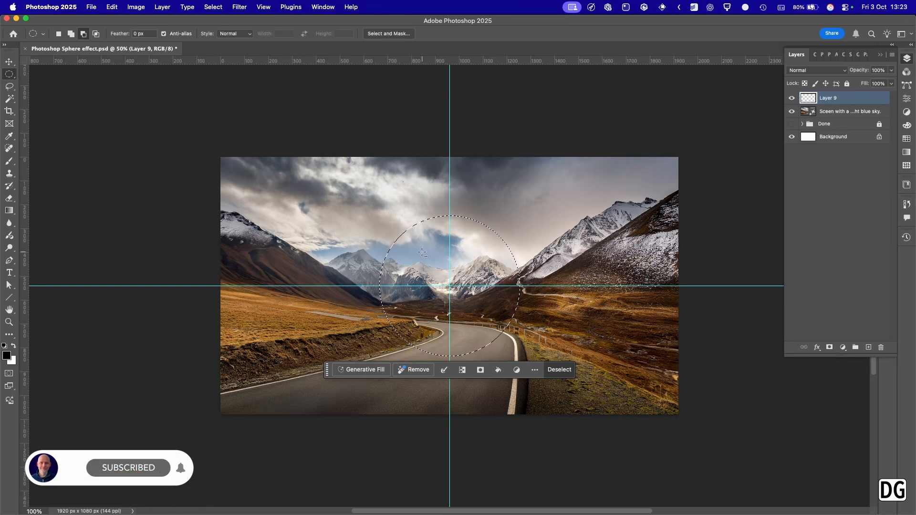
key(alt+BackSpace)
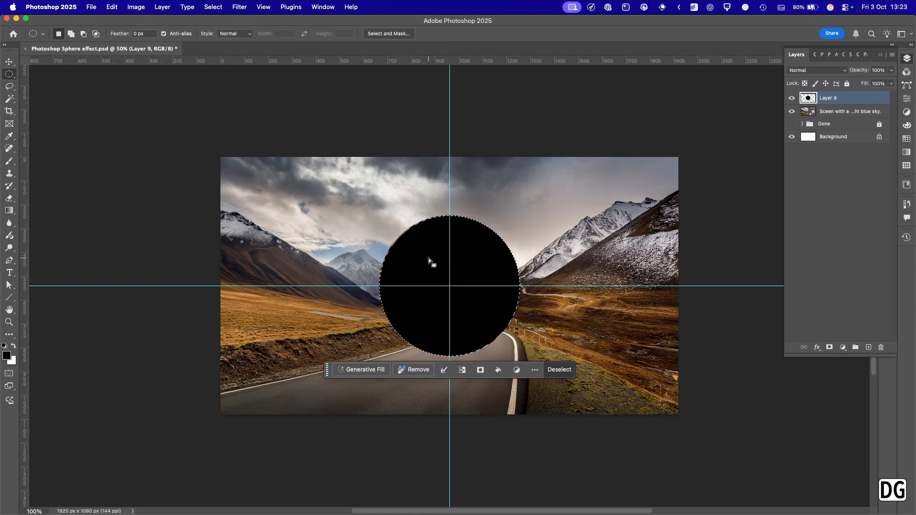
key(super+d)
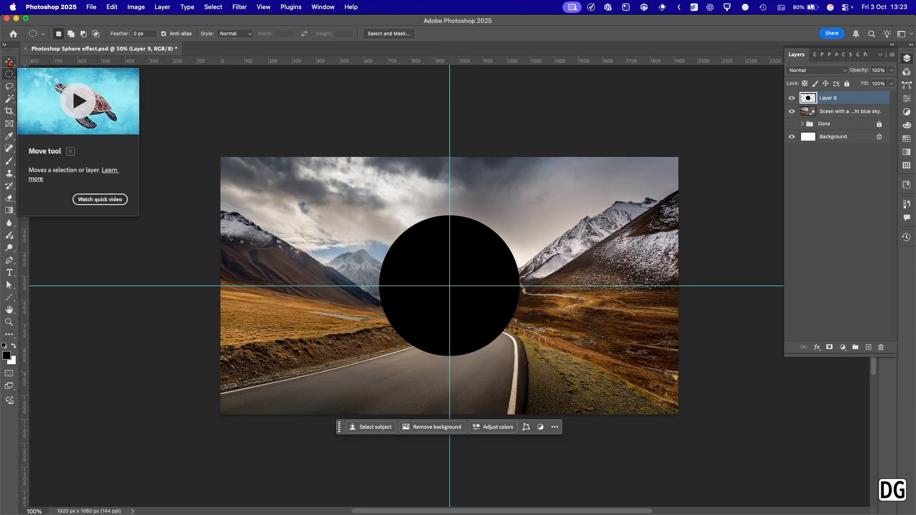
click(9, 62)
click(270, 104)
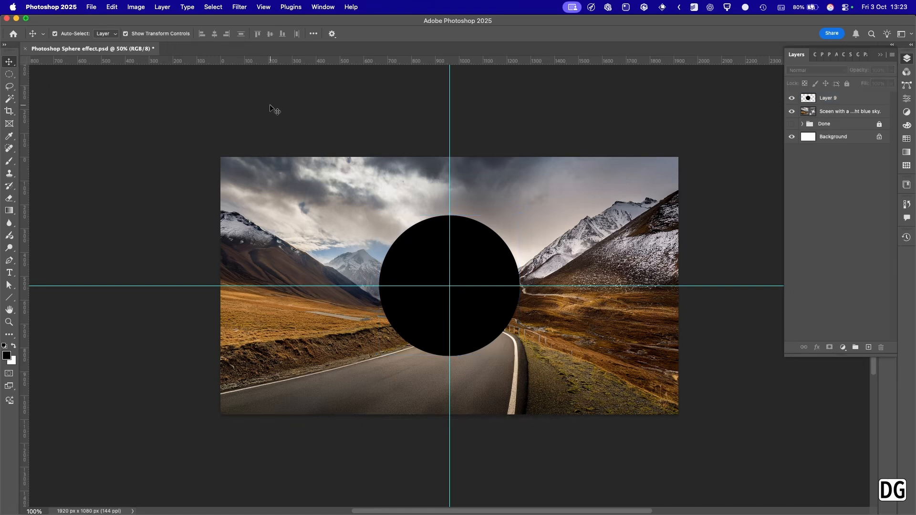
Duplicate the road-and-mountains scene layer and move the copy above the black circle layer.
click(805, 113)
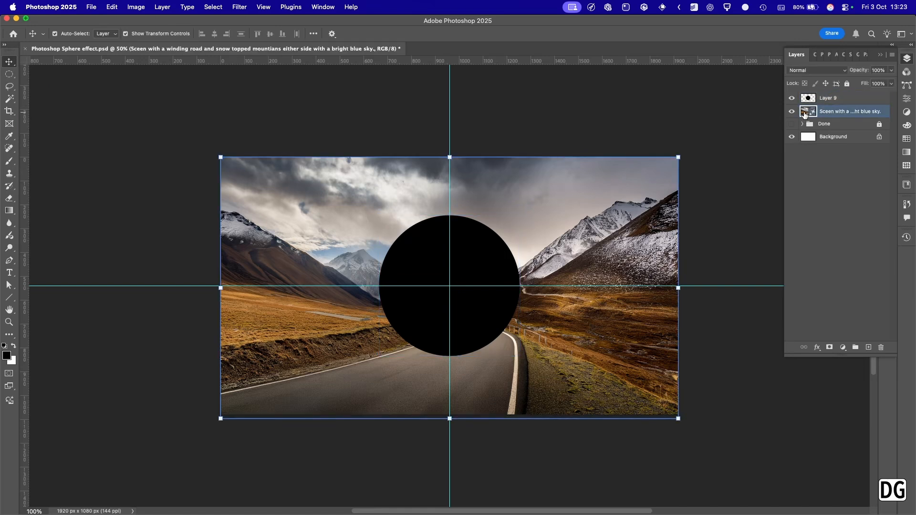
drag(805, 113, 870, 348)
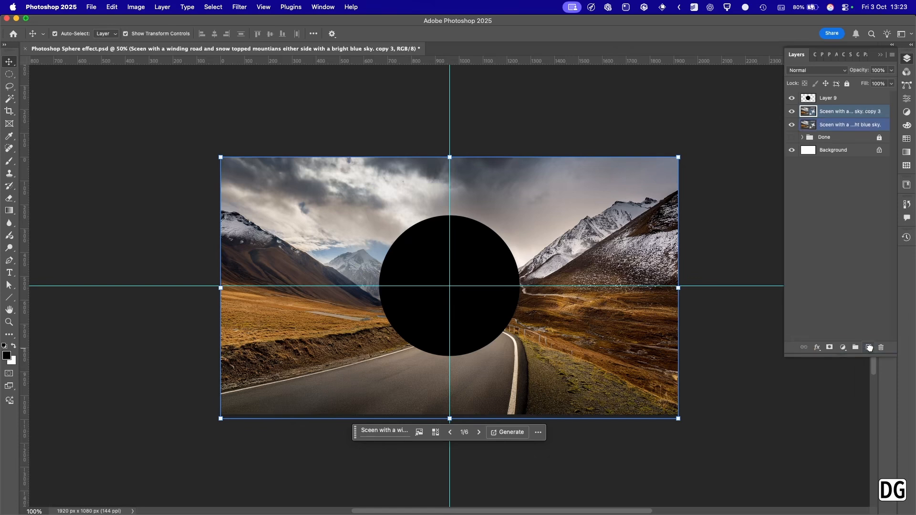
drag(806, 113, 807, 97)
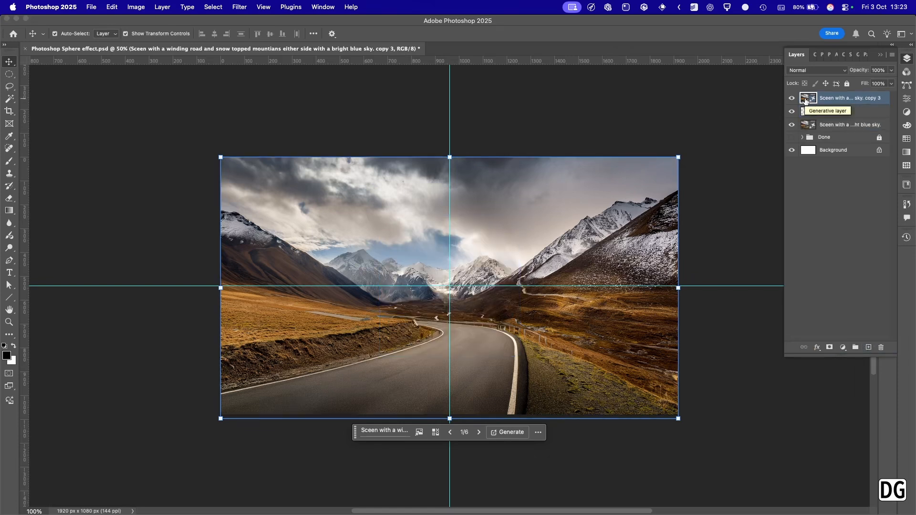
Apply the Spherize filter to the scene copy with an amount of 100% in Normal mode.
click(239, 6)
mouse_move(253, 137)
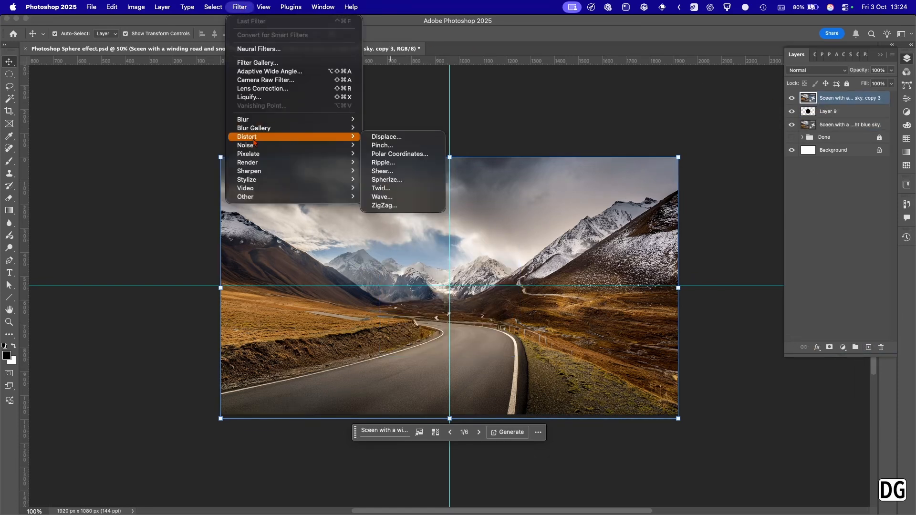
click(415, 185)
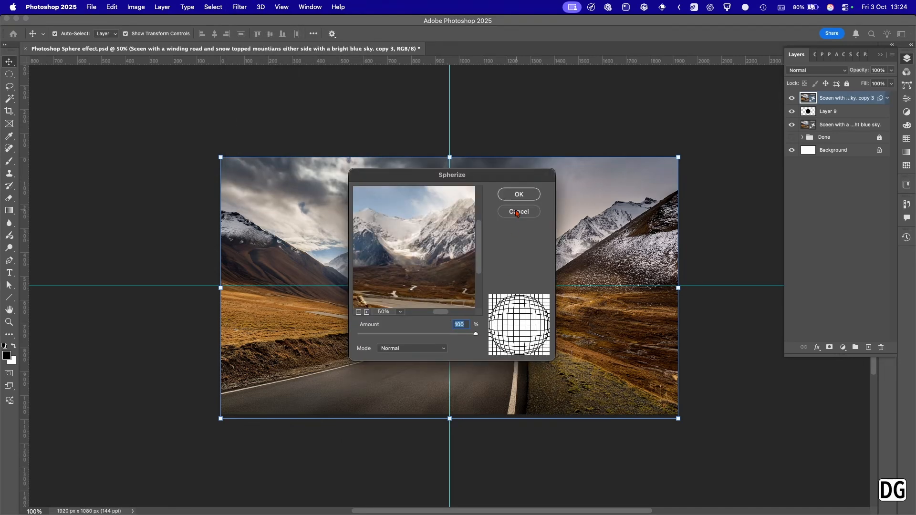
click(519, 194)
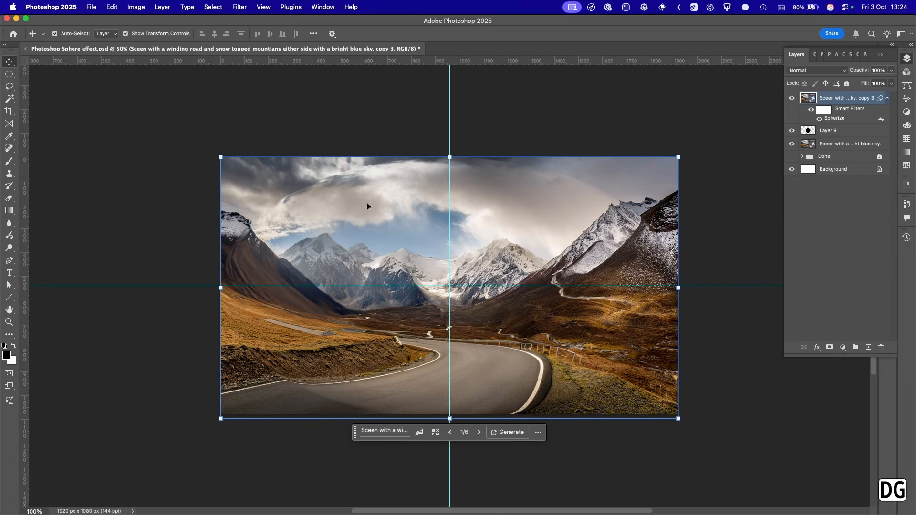
Apply the Twirl filter to the scene copy with an angle of 60°.
click(237, 7)
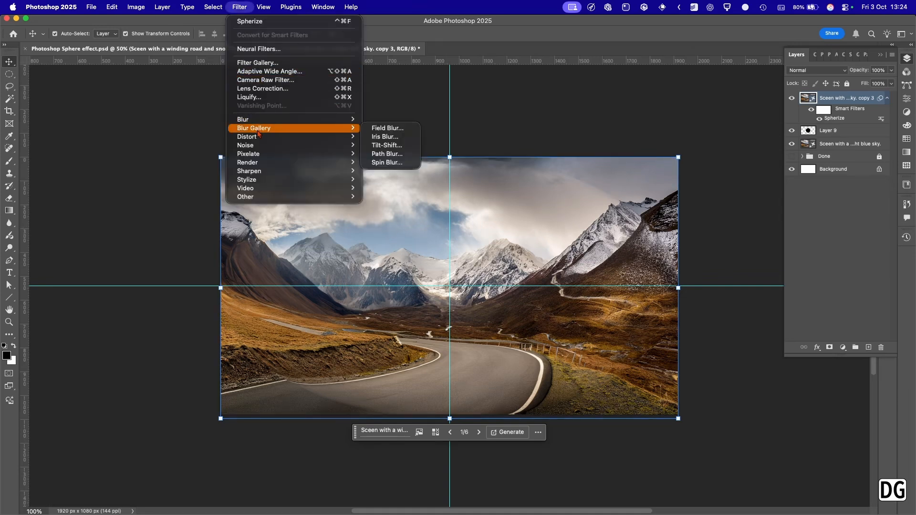
mouse_move(296, 136)
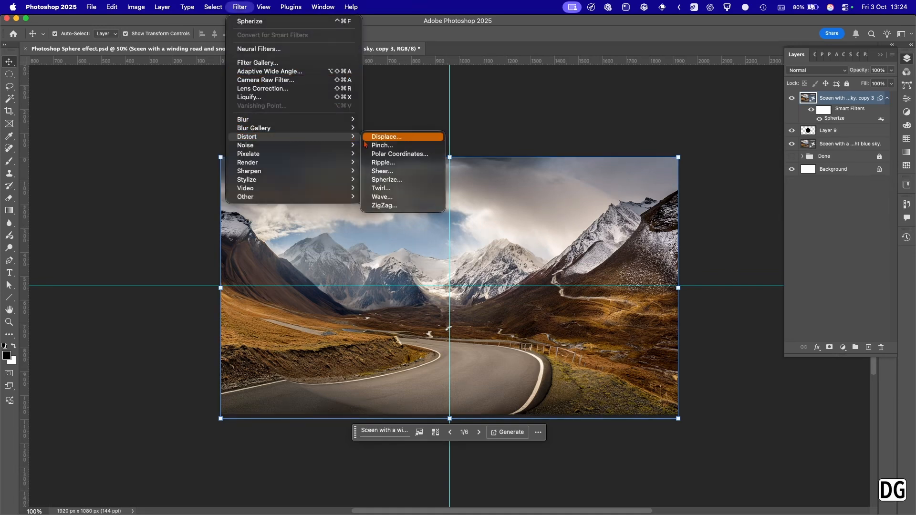
click(382, 188)
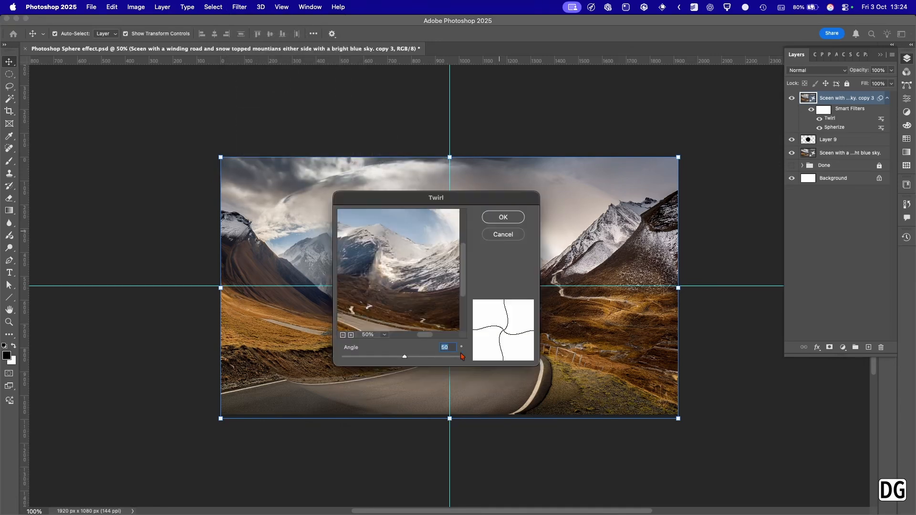
click(503, 218)
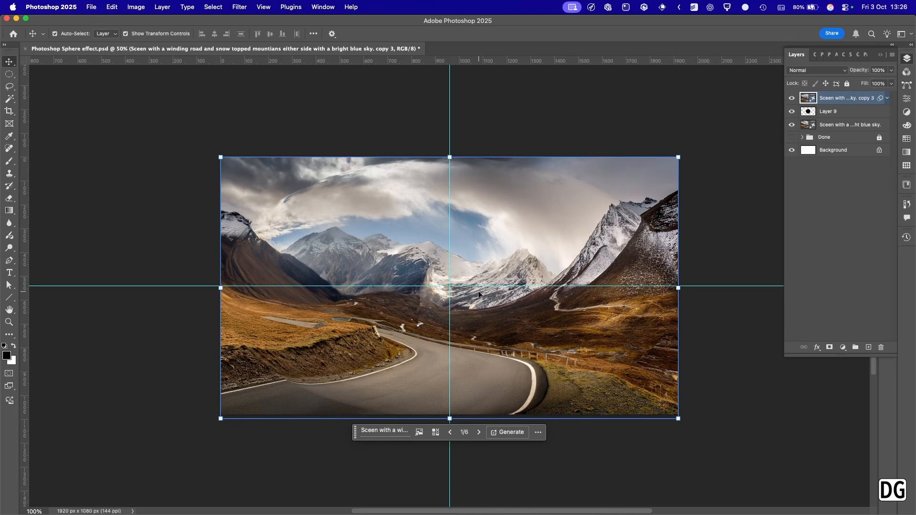
Scale the scene copy to the bounds of the black circle, at 15.36% width and 26.87% height.
click(678, 288)
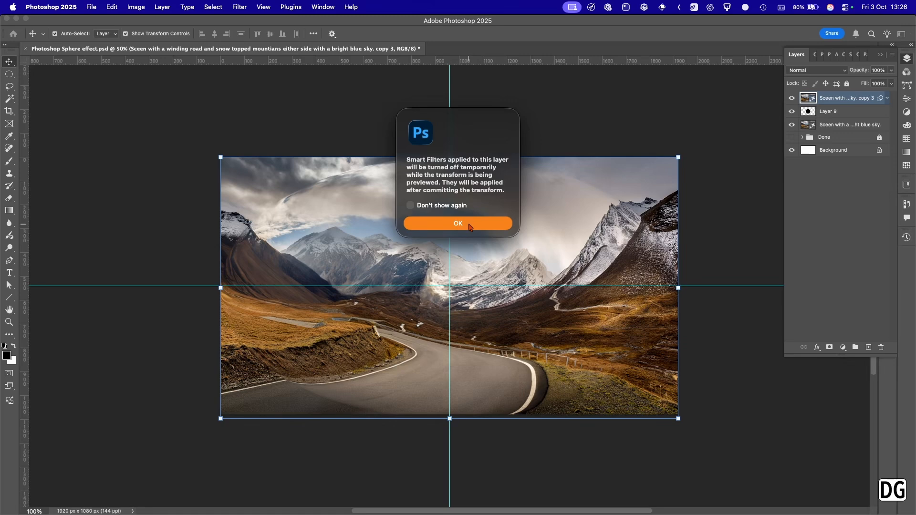
click(468, 226)
drag(680, 290, 521, 295)
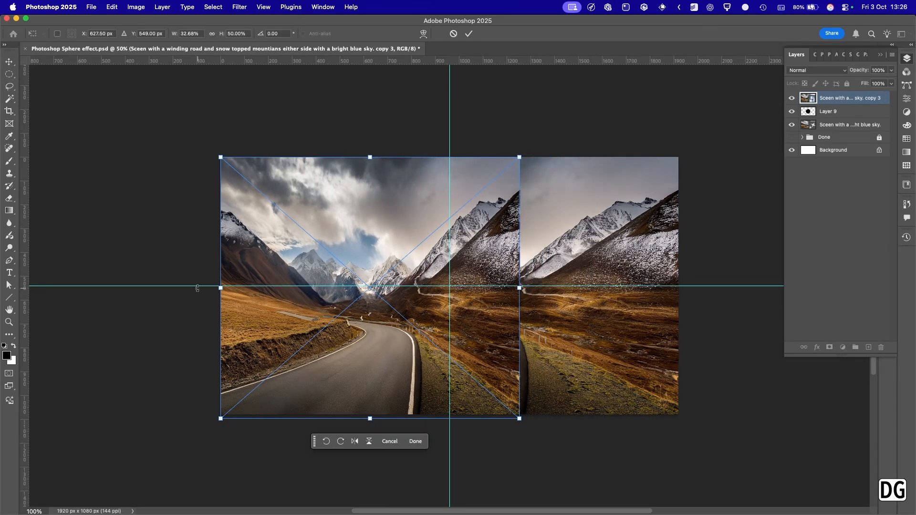
drag(220, 289, 380, 288)
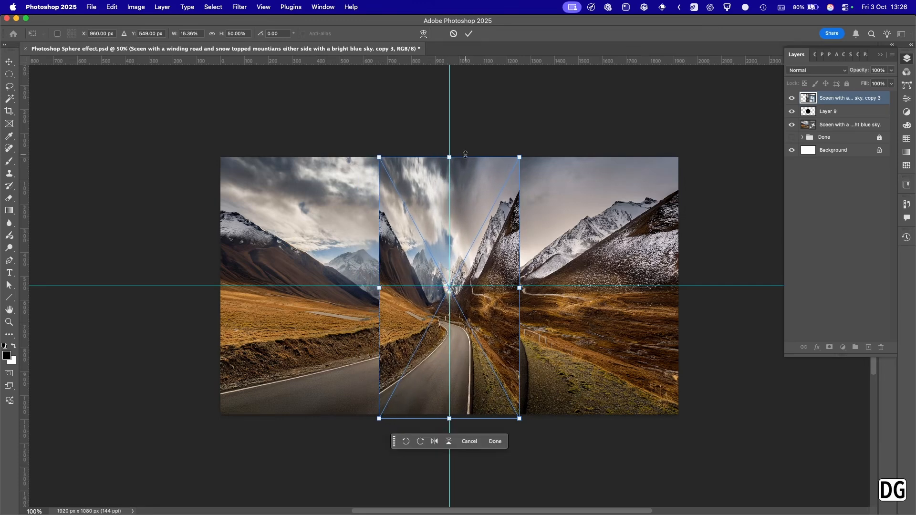
drag(449, 157, 449, 216)
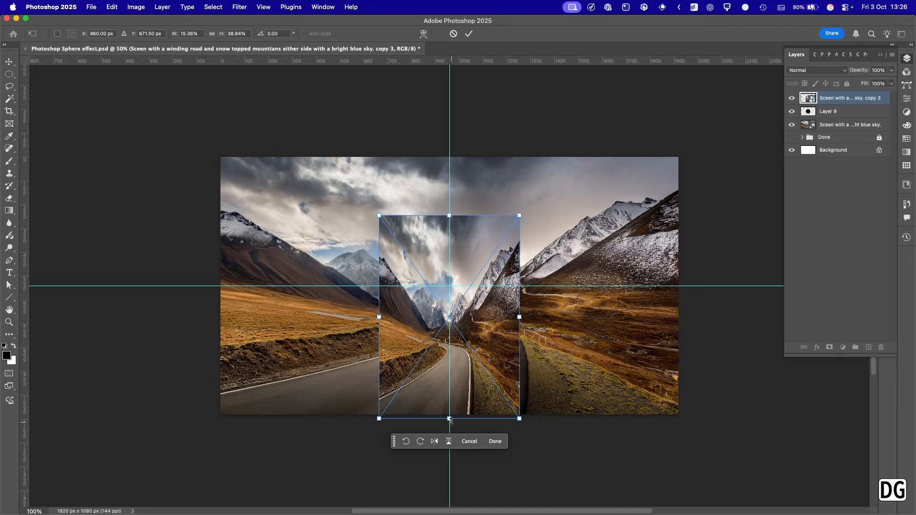
drag(449, 418, 449, 355)
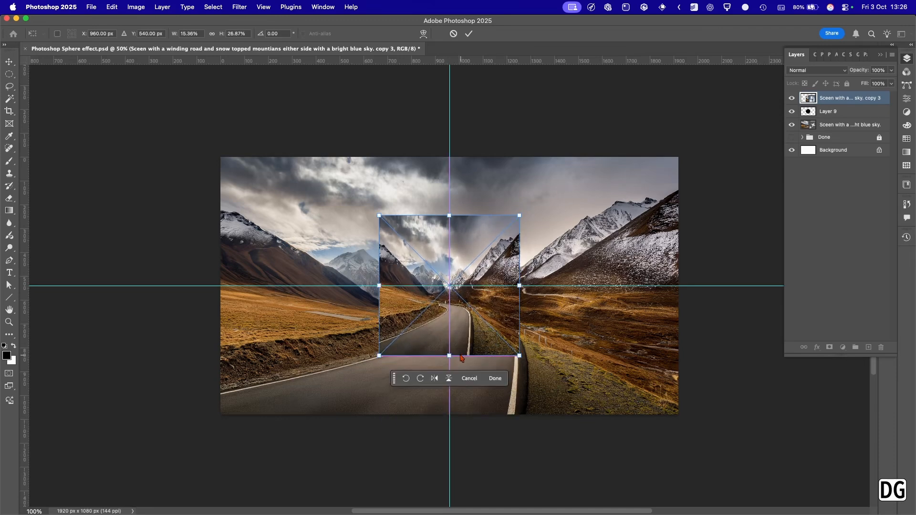
click(469, 34)
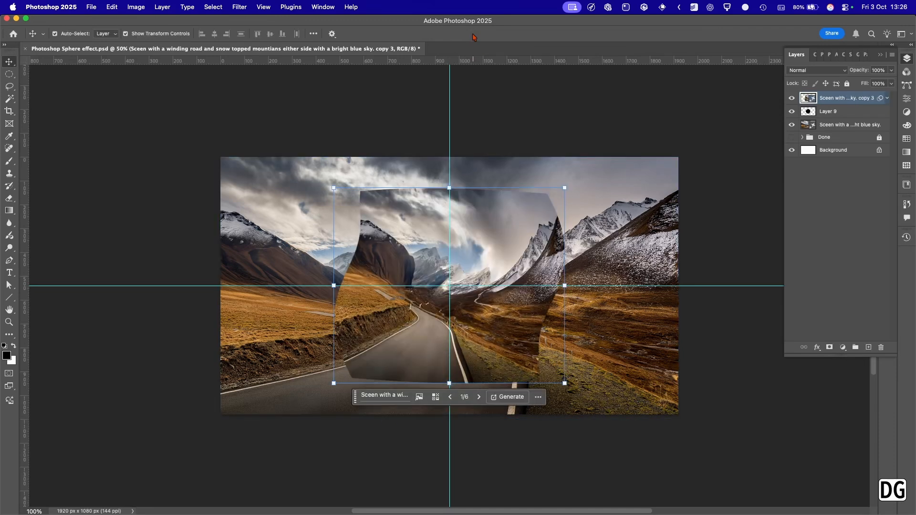
Clip the distorted scene copy to the black circle layer with a clipping mask, and deselect the layers.
click(818, 194)
click(809, 113)
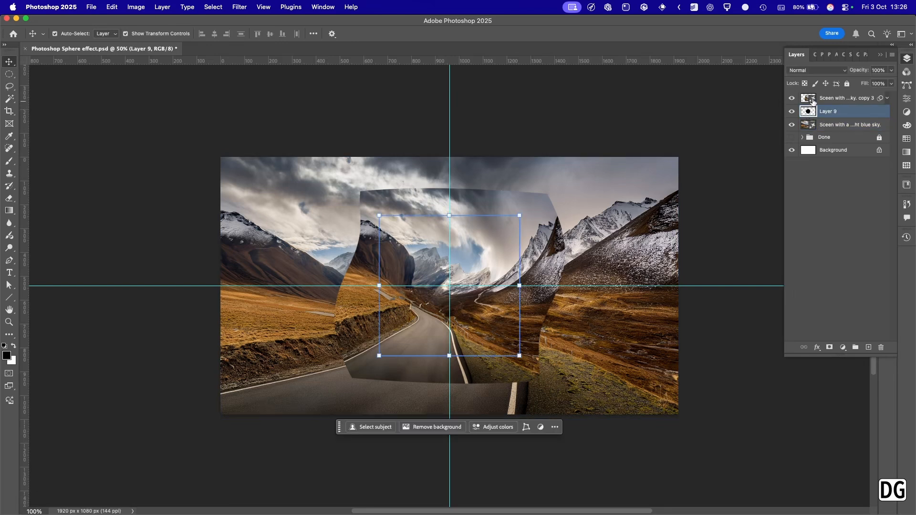
click(812, 99)
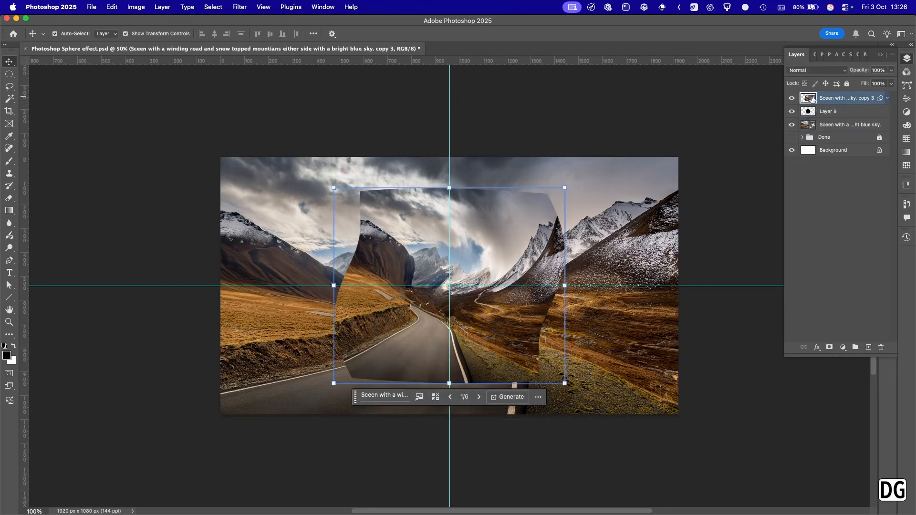
drag(812, 99, 811, 101)
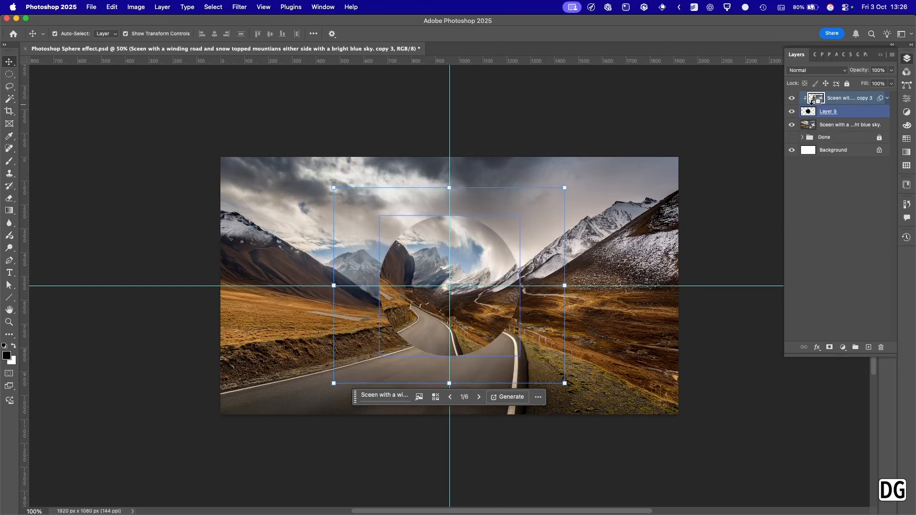
click(516, 112)
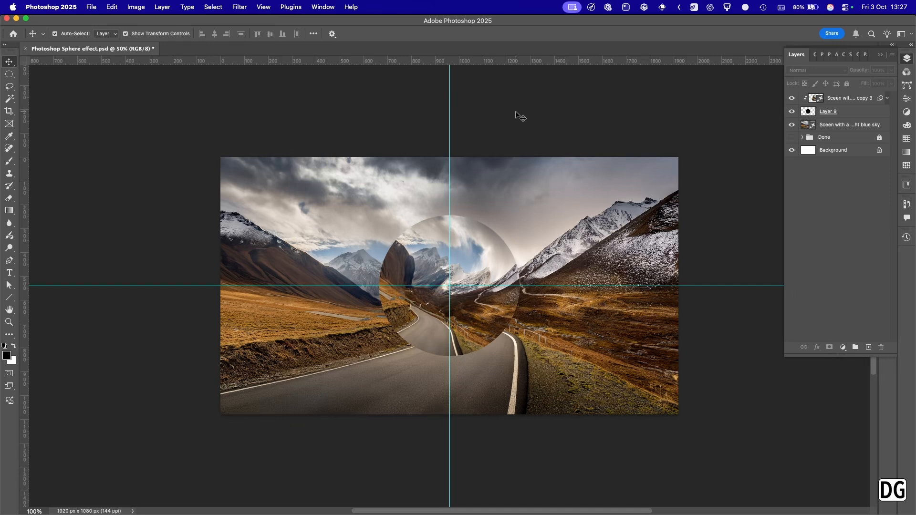
click(400, 255)
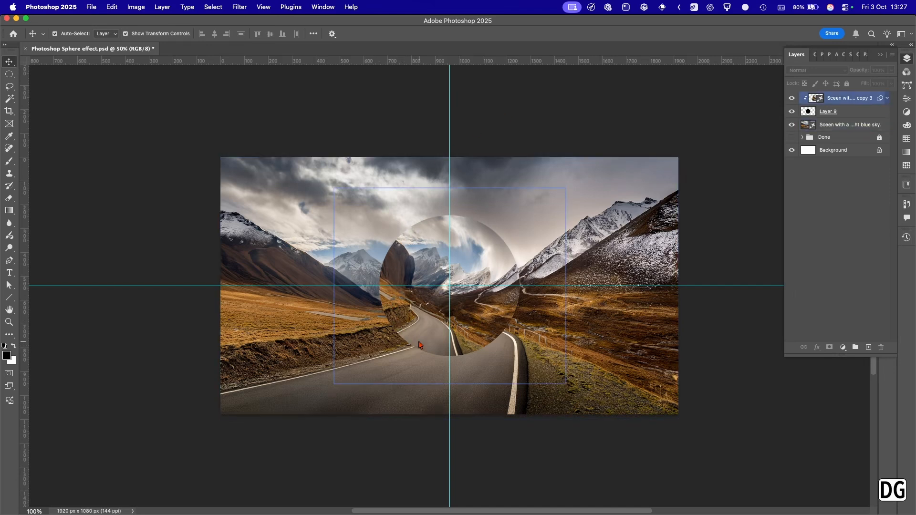
click(518, 343)
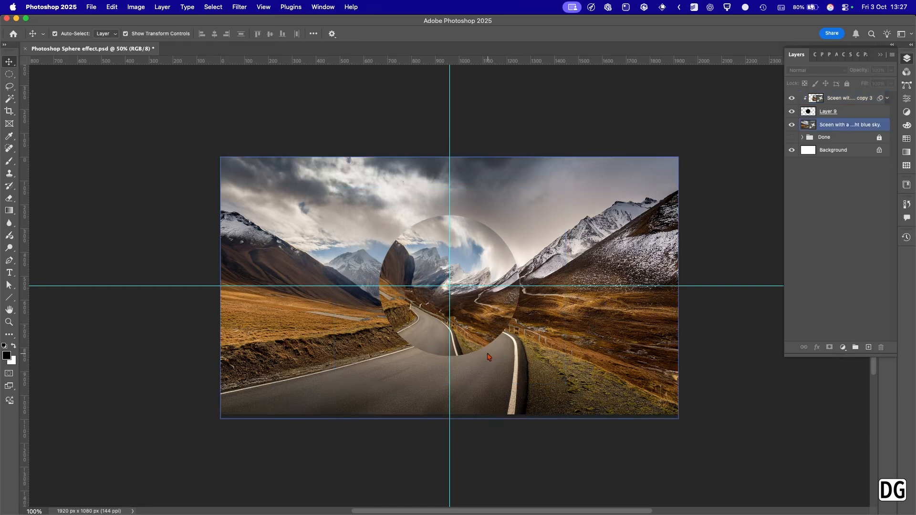
Add an empty layer above the clipped scene copy and name it Dark.
click(745, 177)
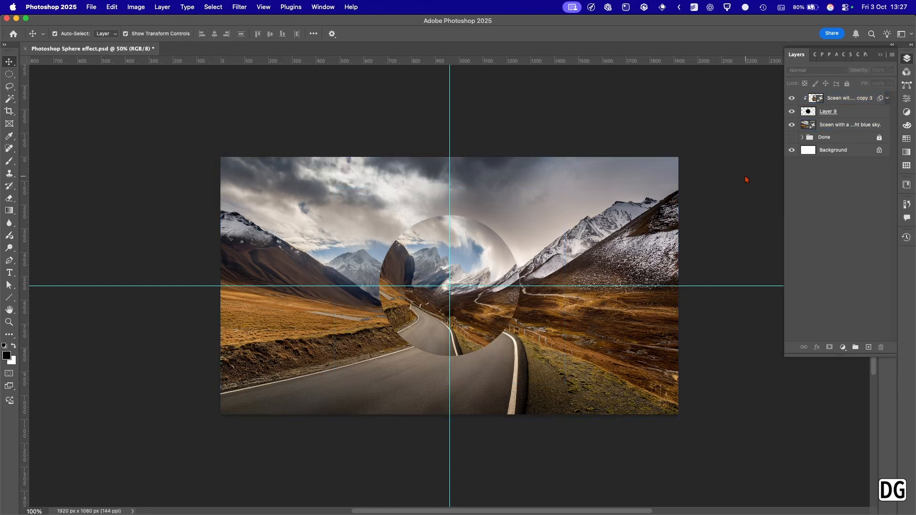
click(868, 347)
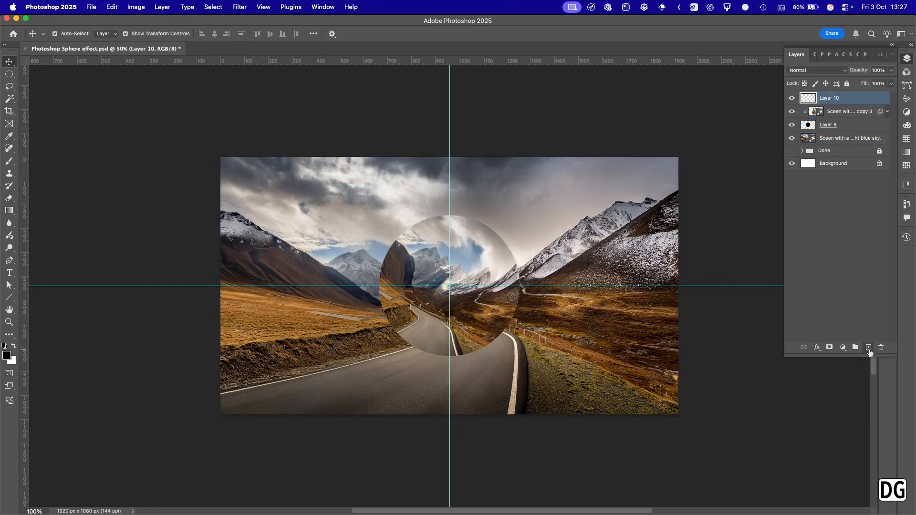
double_click(827, 98)
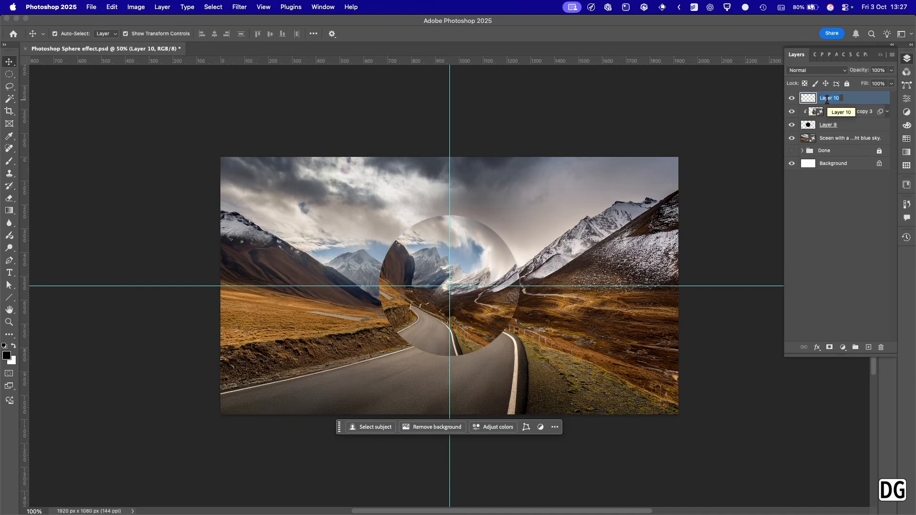
text(Dark)
key(Return)
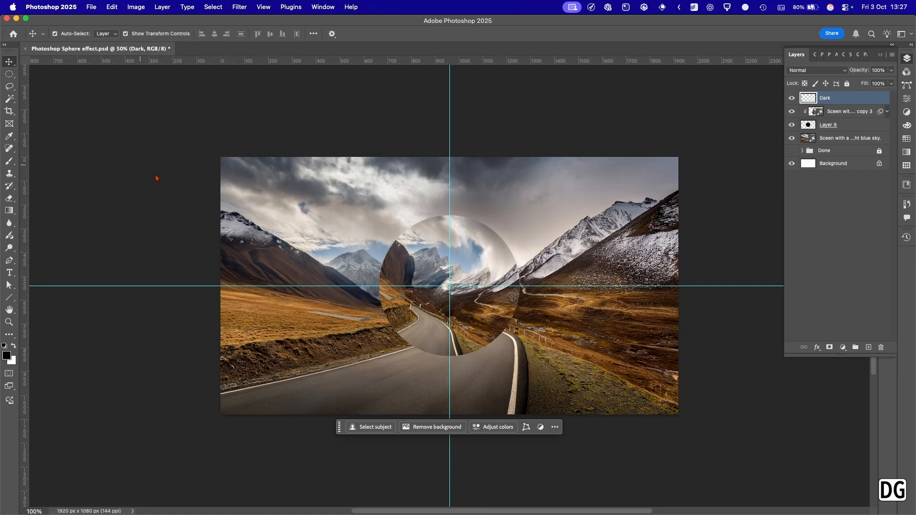
Set up a soft round brush about 81 px in size for painting the sphere's shading.
key(b)
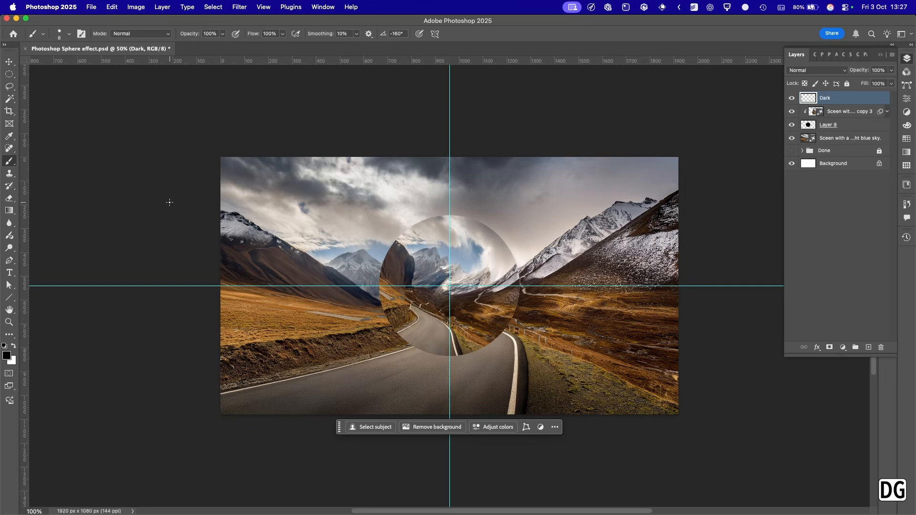
key(bracketright)
key(bracketright)
key(bracketright)
key(bracketright)
key(bracketright)
key(bracketright)
key(bracketright)
key(bracketright)
right_click(261, 236)
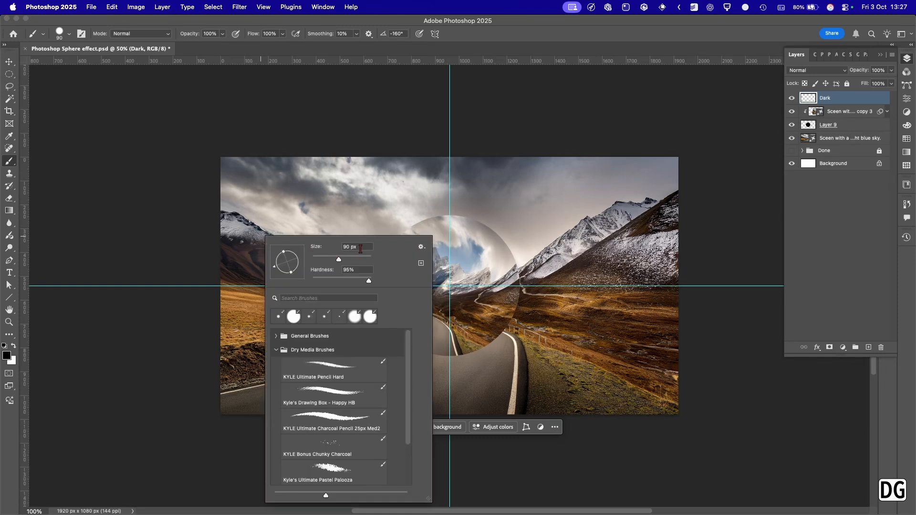
click(338, 259)
drag(339, 260, 311, 282)
click(333, 260)
click(336, 260)
drag(335, 261, 336, 261)
click(317, 118)
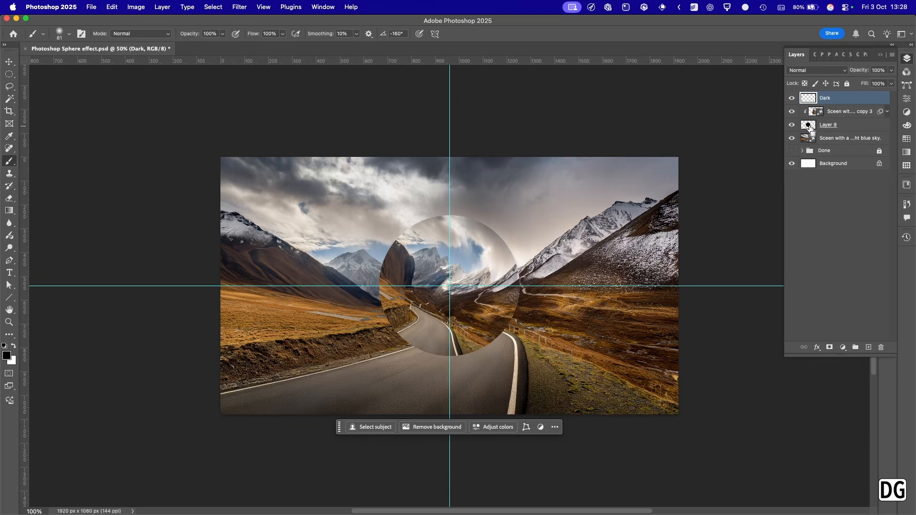
Load the circle layer's outline as a selection, paint soft black shading along the sphere's left edge on the Dark layer, and deselect.
mouse_move(411, 216)
mouse_down()
mouse_move(320, 240)
mouse_move(372, 190)
mouse_move(410, 176)
mouse_up()
key(super+z)
super+click(812, 128)
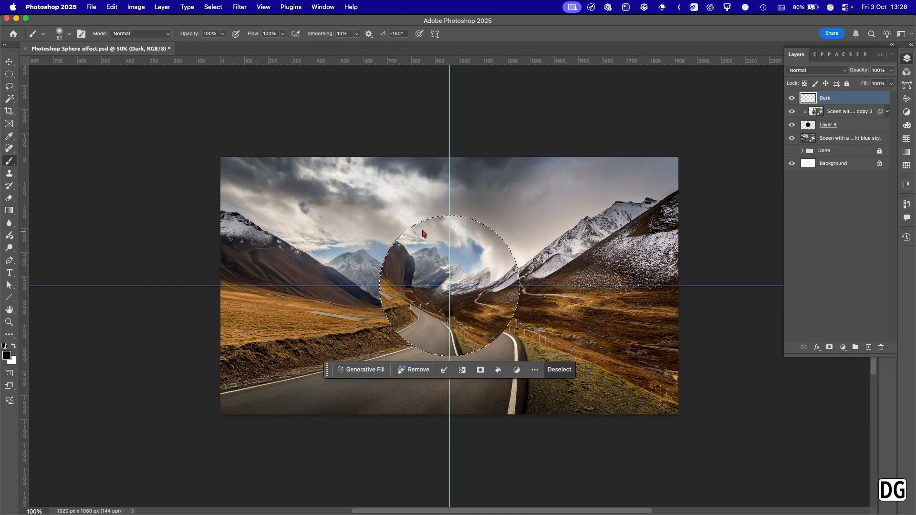
mouse_move(422, 224)
mouse_down()
mouse_move(390, 269)
mouse_move(390, 326)
mouse_move(416, 347)
mouse_up()
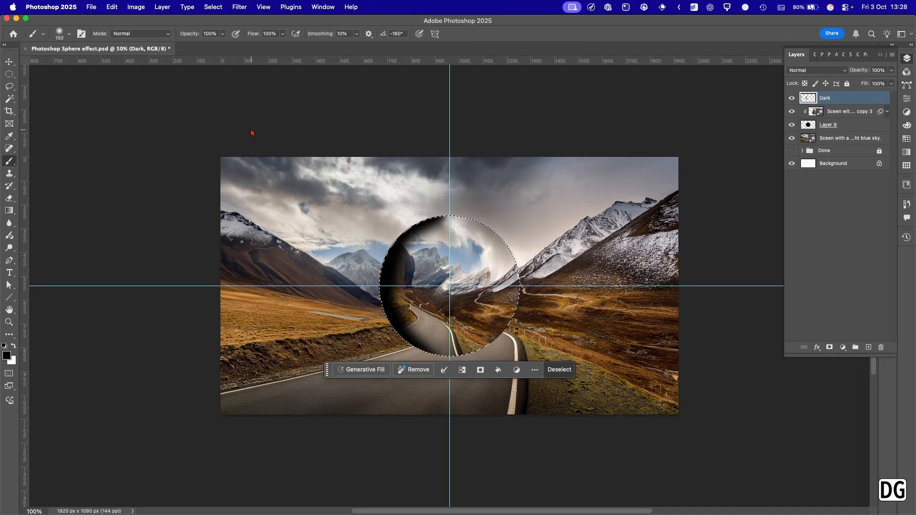
key(super+d)
click(10, 62)
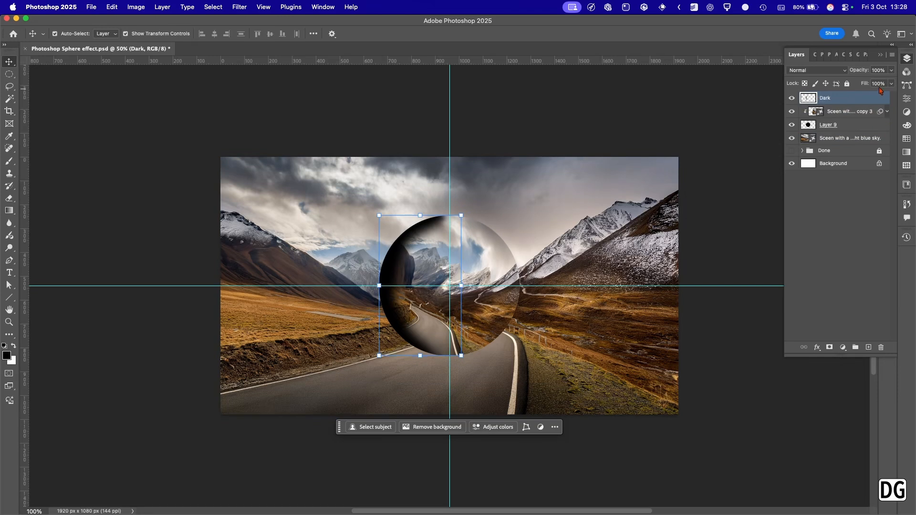
Set the Dark layer's blend mode to Vivid Light and its opacity to 63%.
drag(865, 72, 854, 74)
click(839, 70)
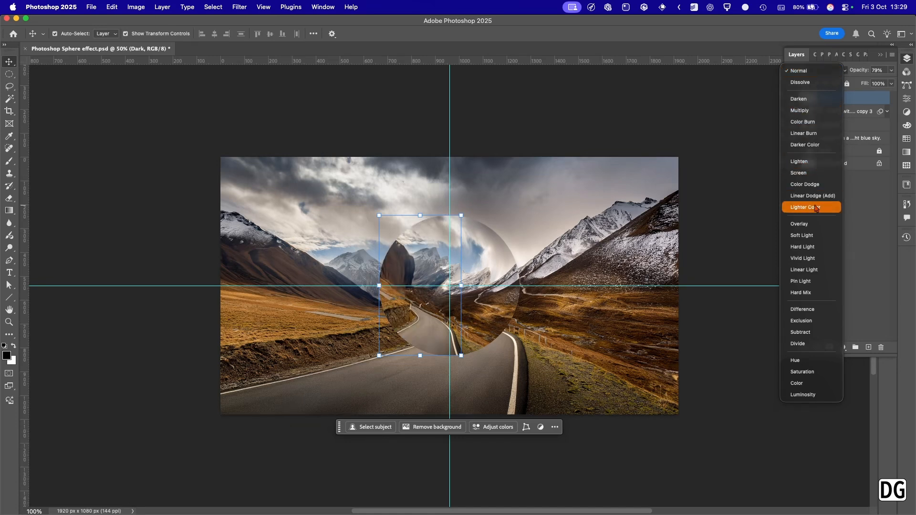
click(814, 258)
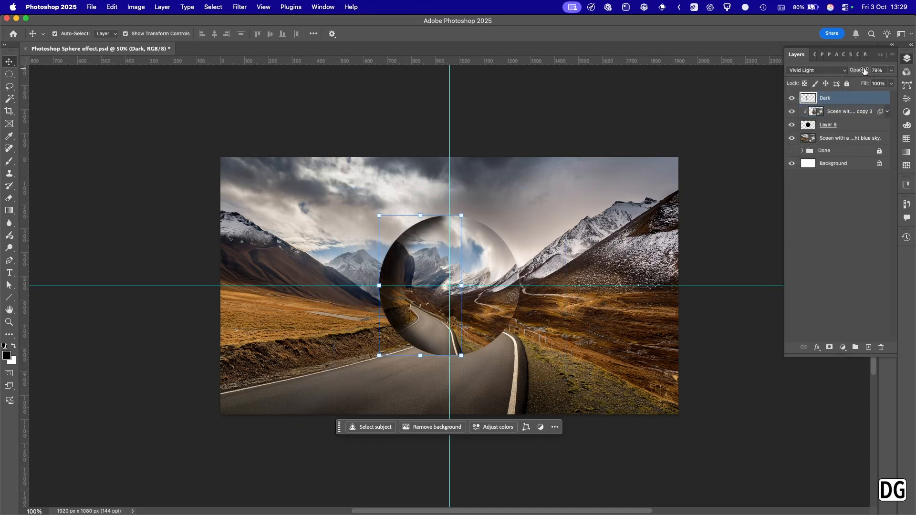
drag(864, 70, 859, 71)
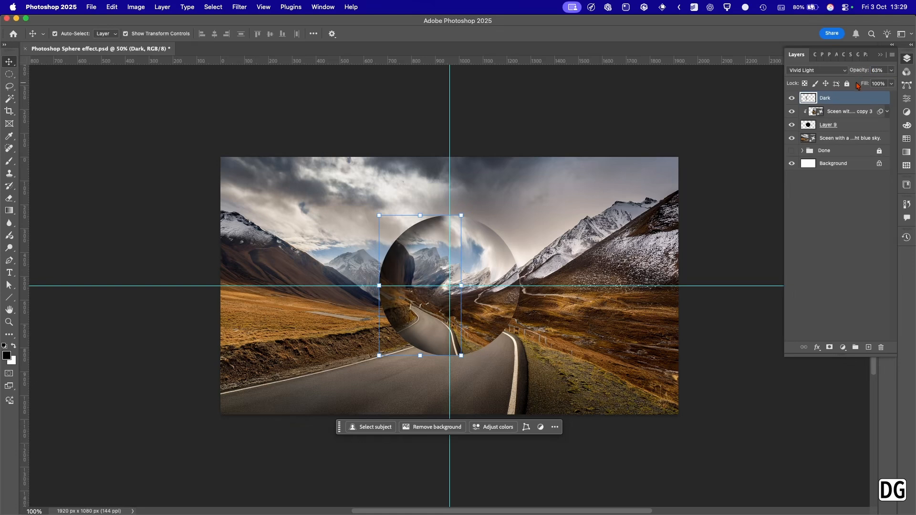
click(342, 138)
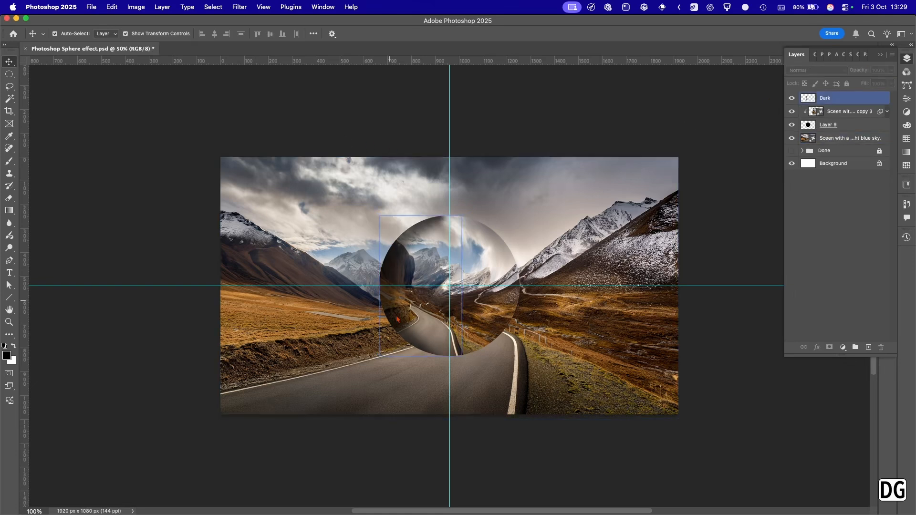
Add an empty layer above the Dark layer and name it Light.
click(810, 99)
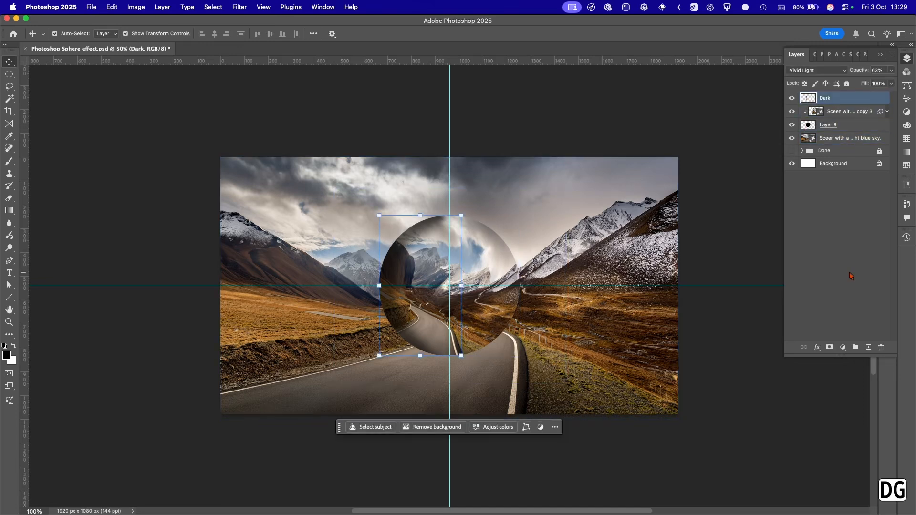
click(869, 348)
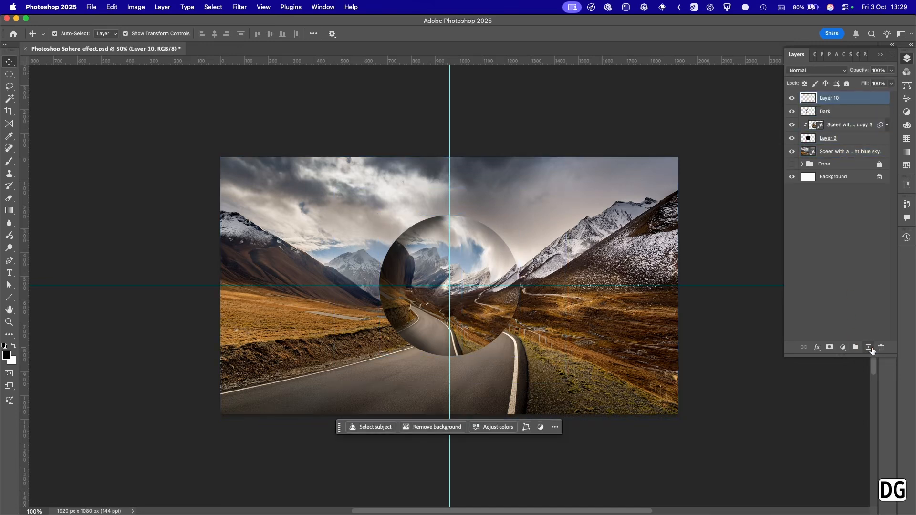
double_click(826, 97)
text(Light)
key(Return)
Paint a soft white highlight along the sphere's right edge on the Light layer, confined to the circle's selection, and deselect.
click(9, 161)
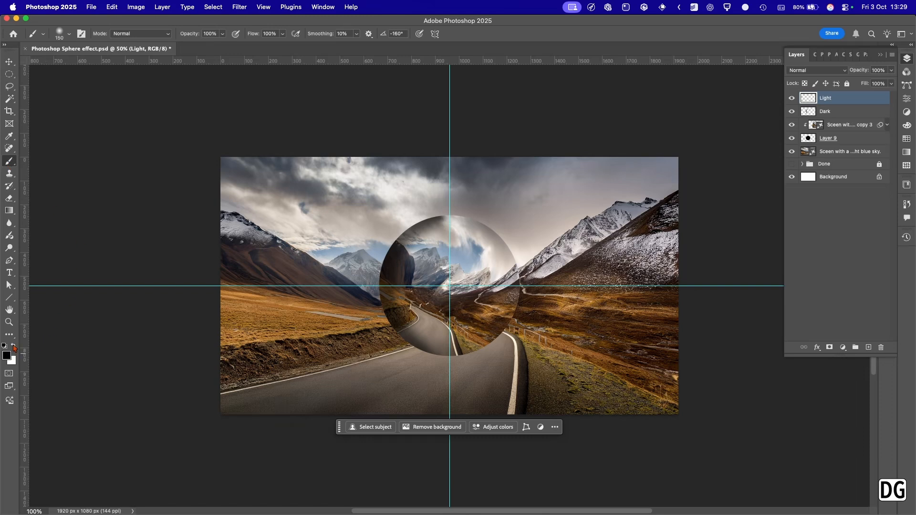
click(15, 347)
drag(475, 214, 492, 227)
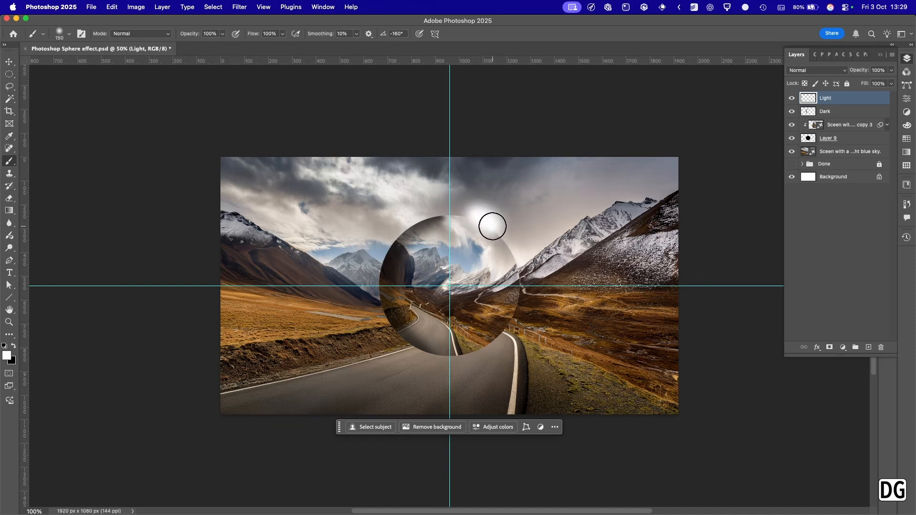
key(super+z)
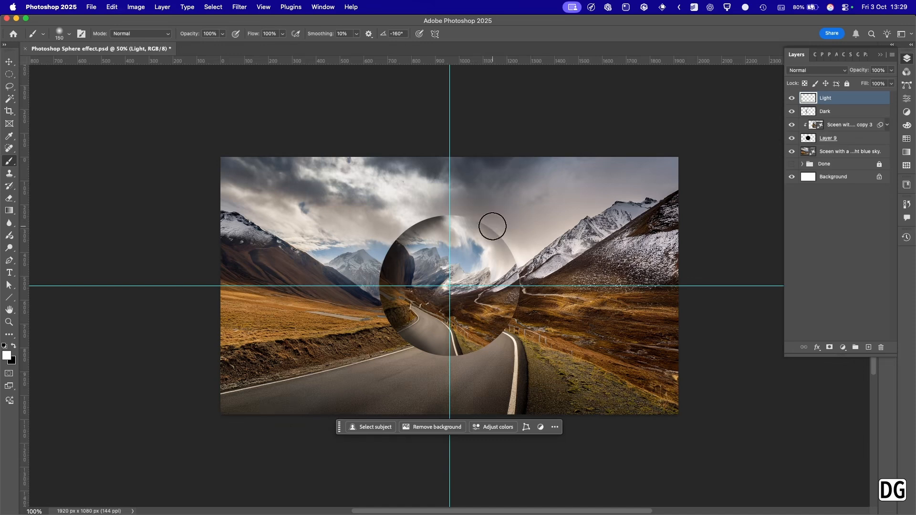
super+click(812, 140)
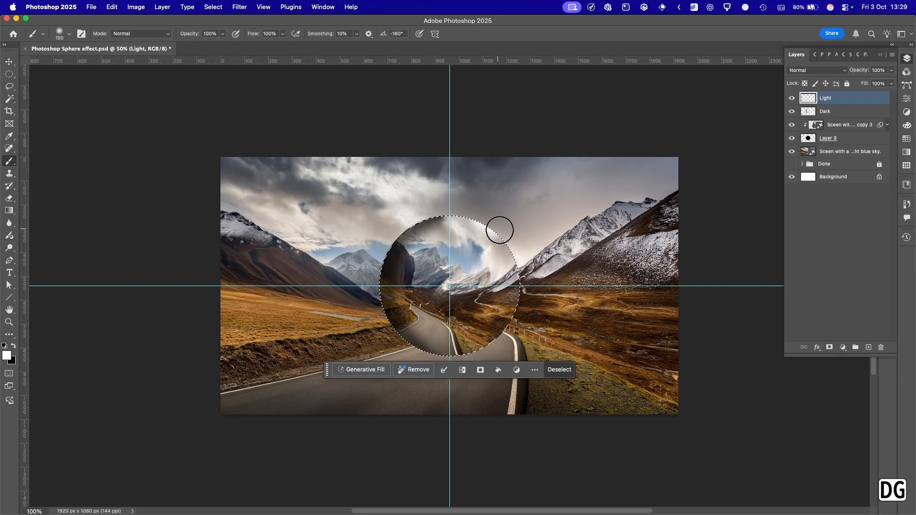
mouse_move(499, 230)
mouse_down()
mouse_move(525, 291)
mouse_move(507, 341)
mouse_move(467, 367)
mouse_move(501, 345)
mouse_move(537, 296)
mouse_up()
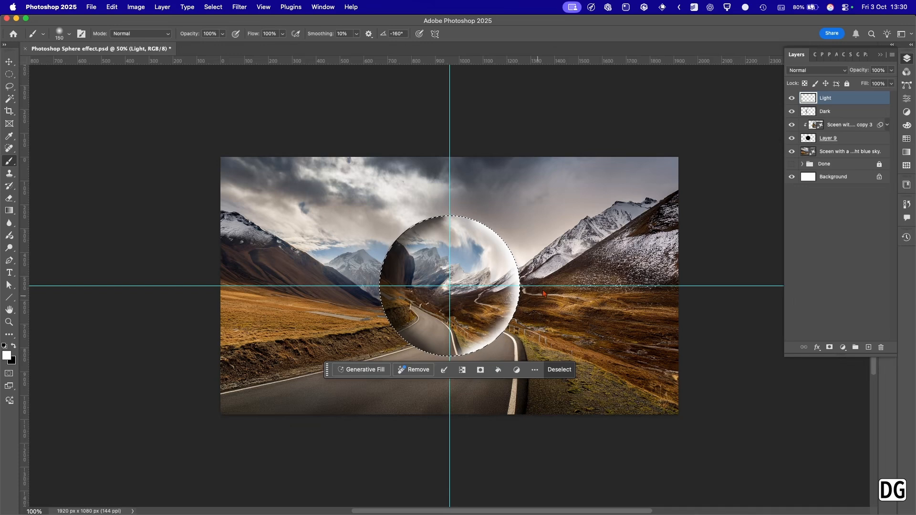
click(8, 62)
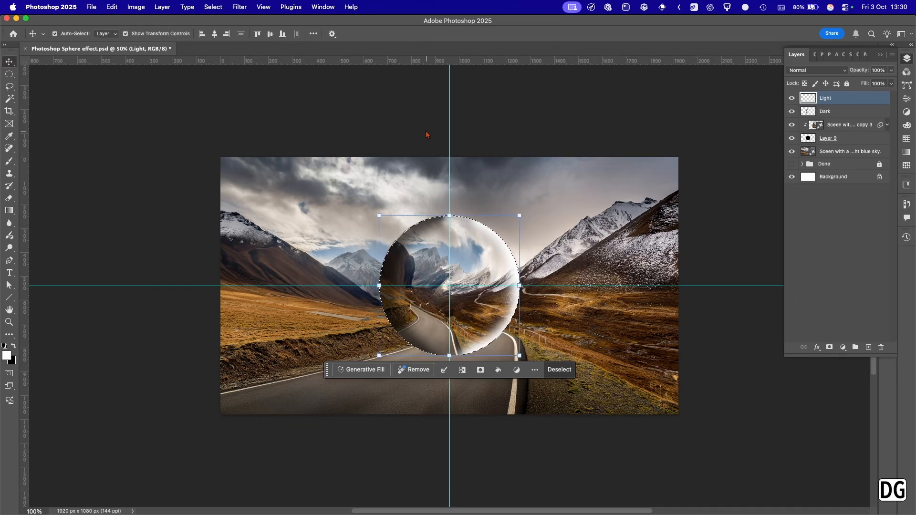
click(427, 132)
key(super+d)
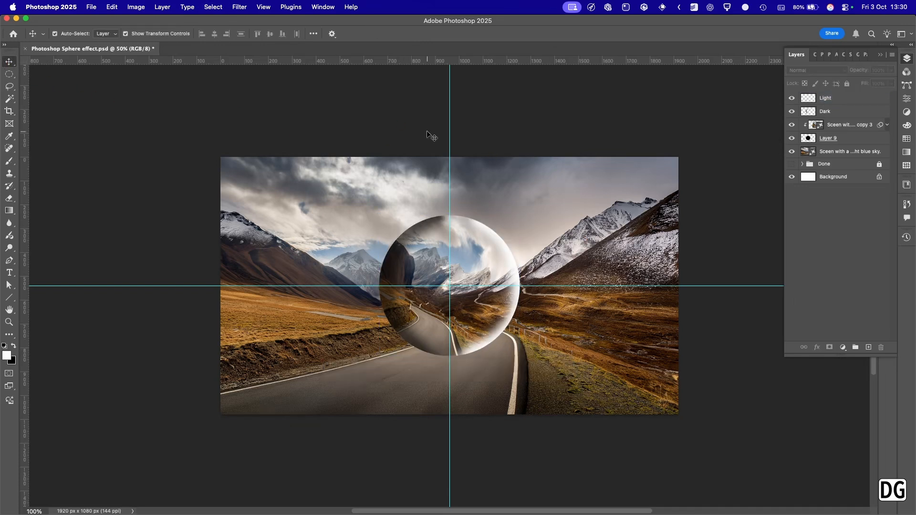
Set the Light layer's blend mode to Screen and lower its opacity to soften the highlight.
click(840, 98)
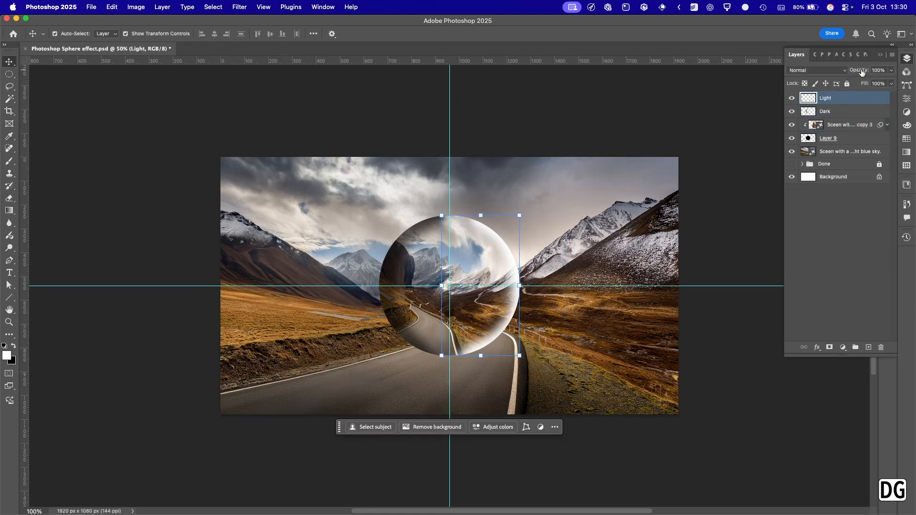
drag(862, 72, 853, 72)
click(819, 70)
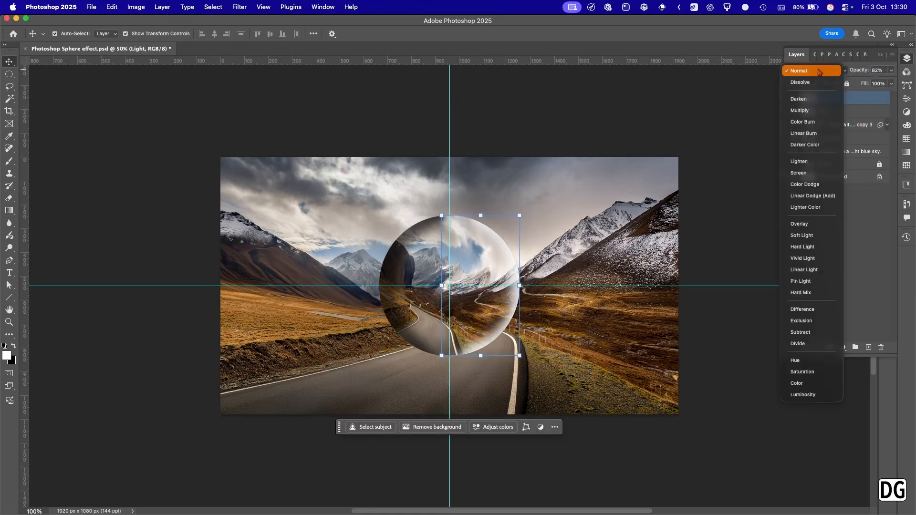
click(815, 173)
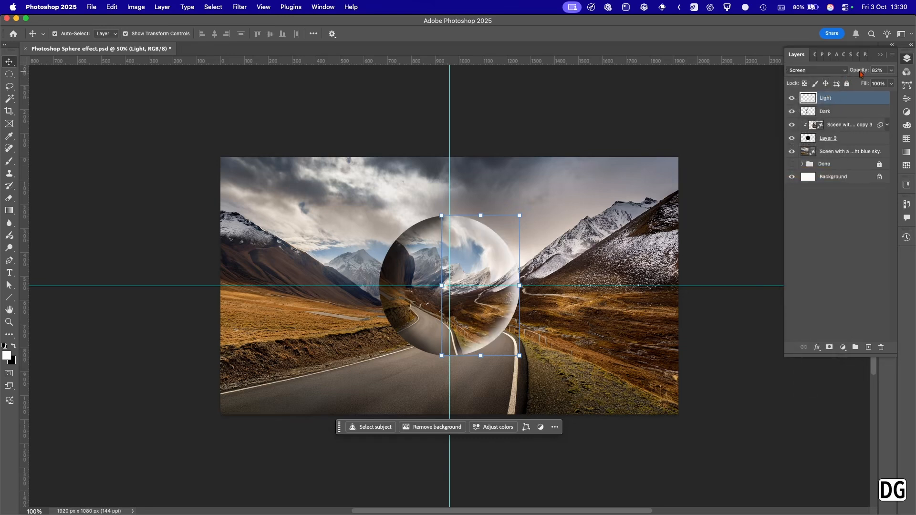
drag(859, 73, 852, 71)
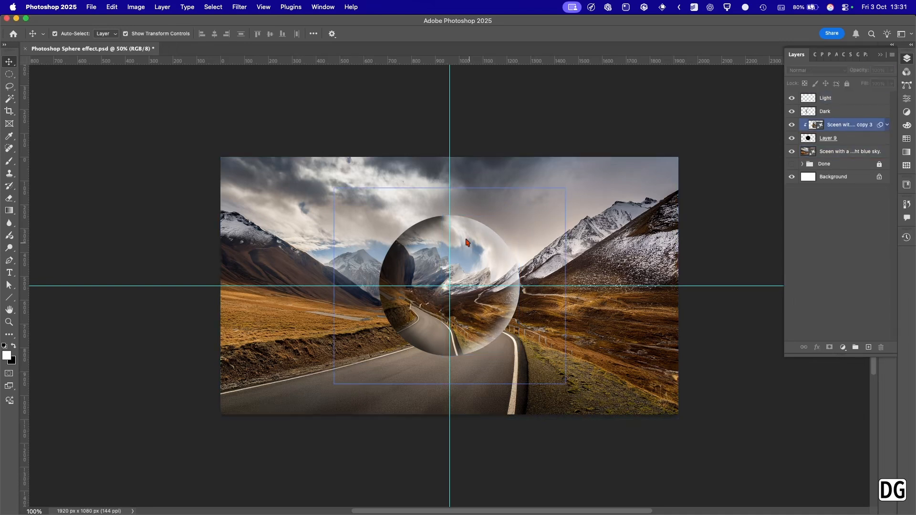
Select the Dark layer and set up a soft-edged 150 px Eraser for cleaning up the shading.
click(809, 113)
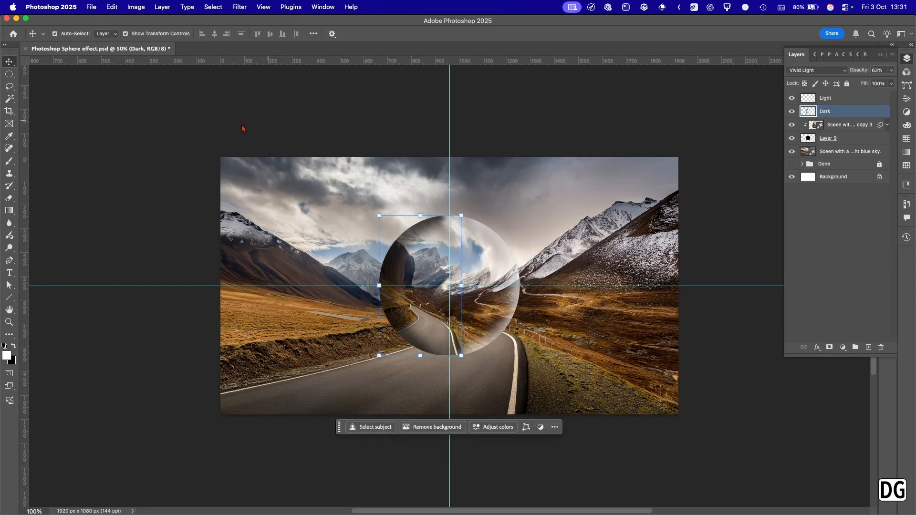
click(9, 198)
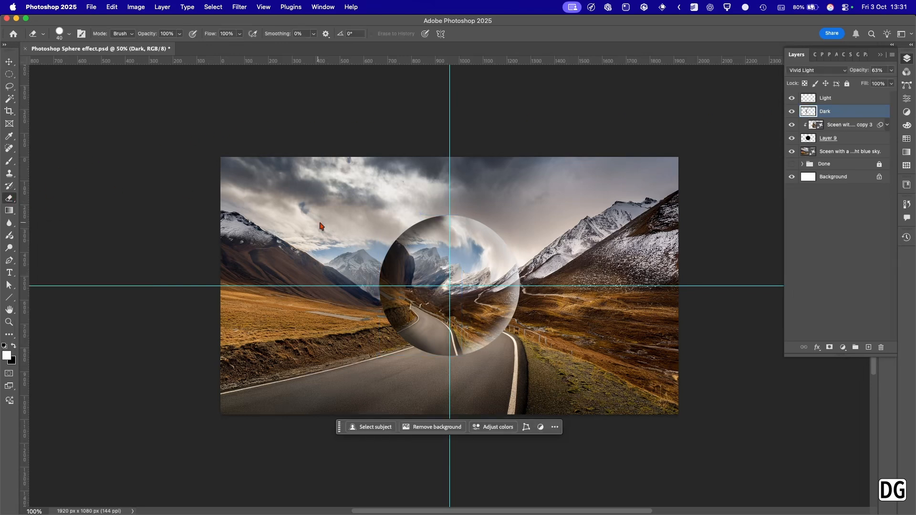
key(bracketright)
key(bracketright)
key(bracketright)
key(bracketright)
key(bracketright)
key(bracketright)
key(bracketright)
key(bracketright)
right_click(320, 222)
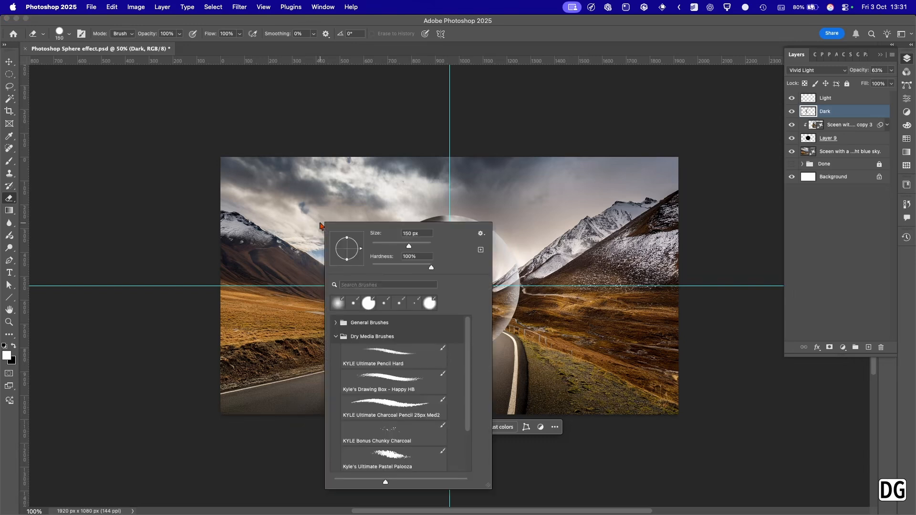
drag(431, 267, 372, 268)
click(190, 190)
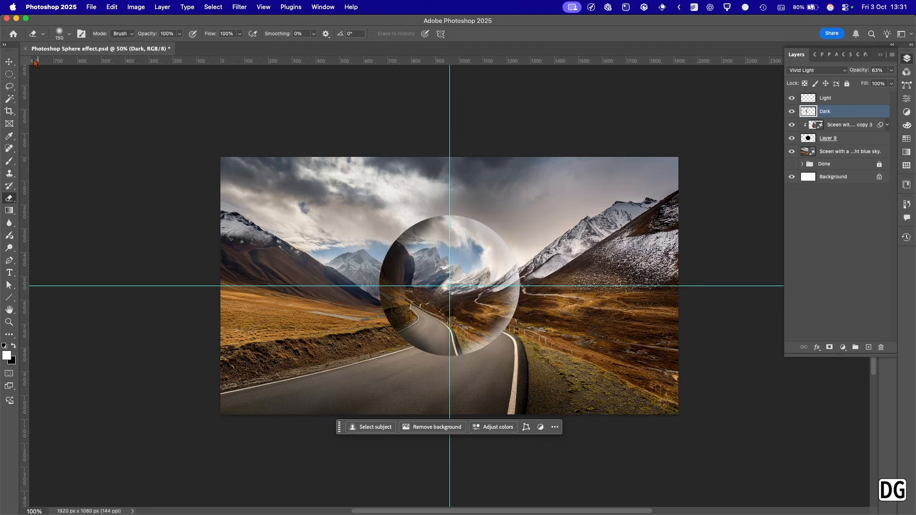
Switch back to the Move tool, hide the guides, and leave all layers deselected.
click(14, 62)
click(222, 91)
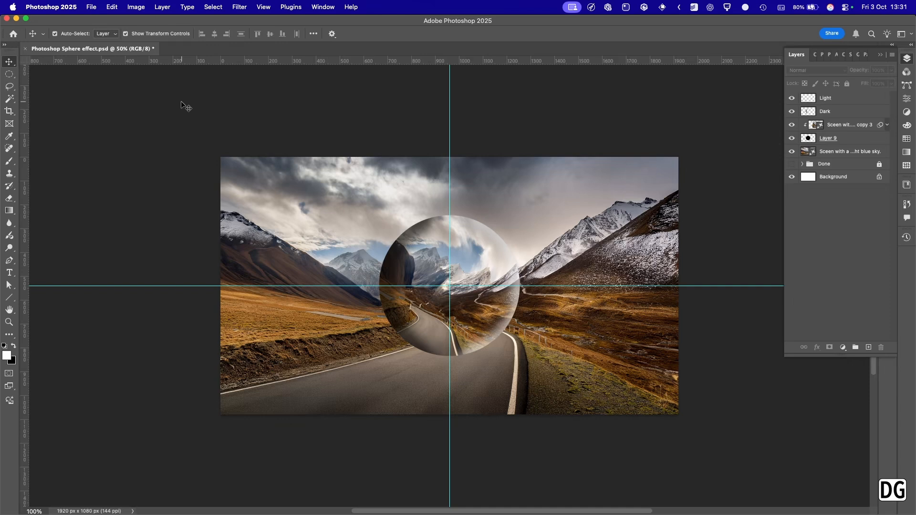
key(super+semicolon)
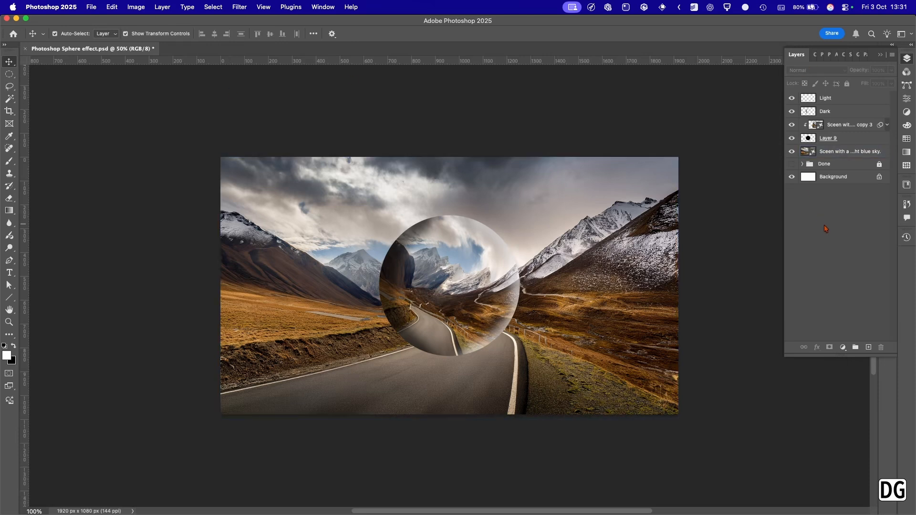
click(442, 374)
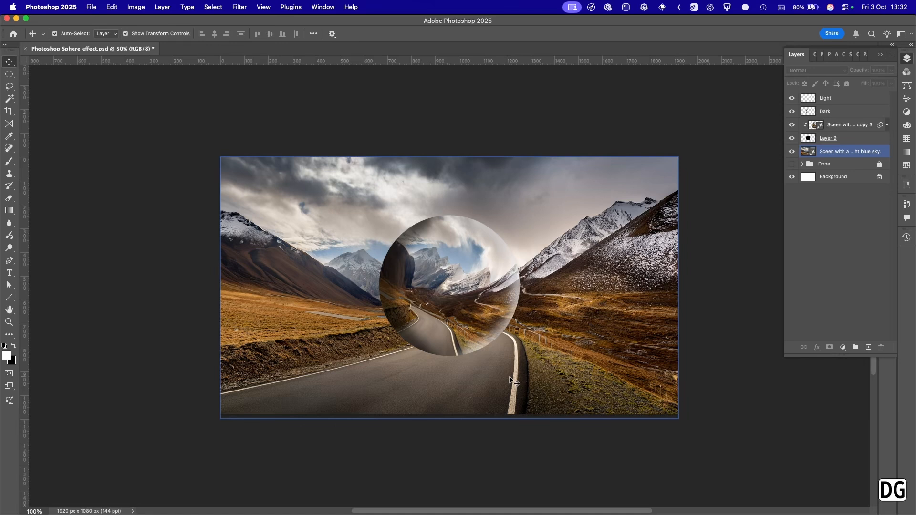
click(721, 310)
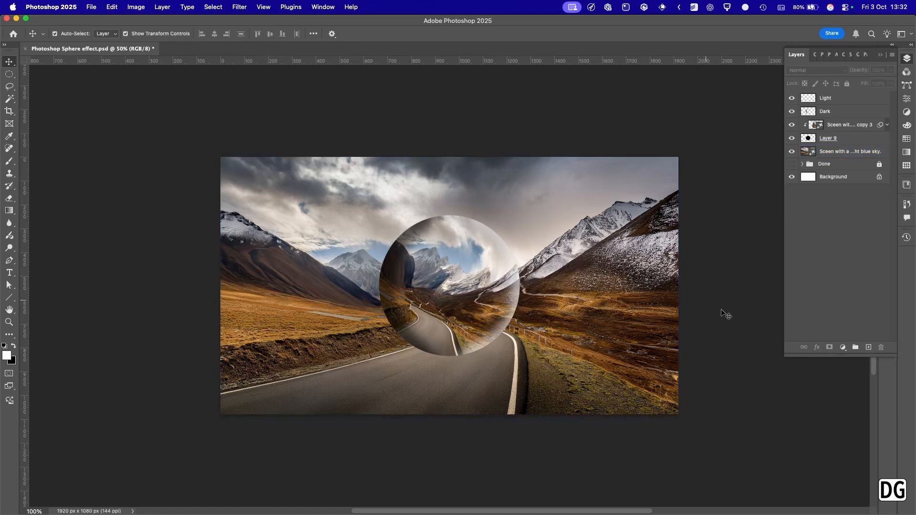
Add a new layer at the top of the layer stack and name it Shadow.
click(868, 347)
double_click(832, 98)
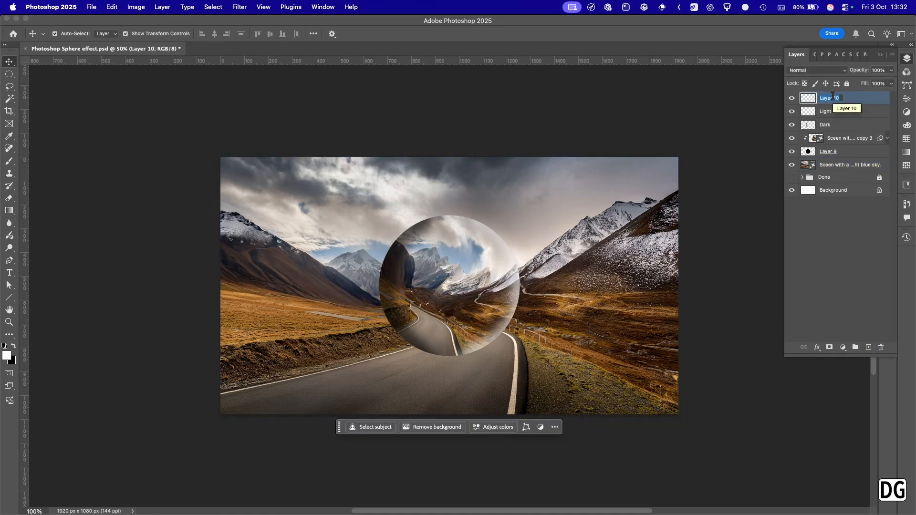
text(Shadow)
key(Return)
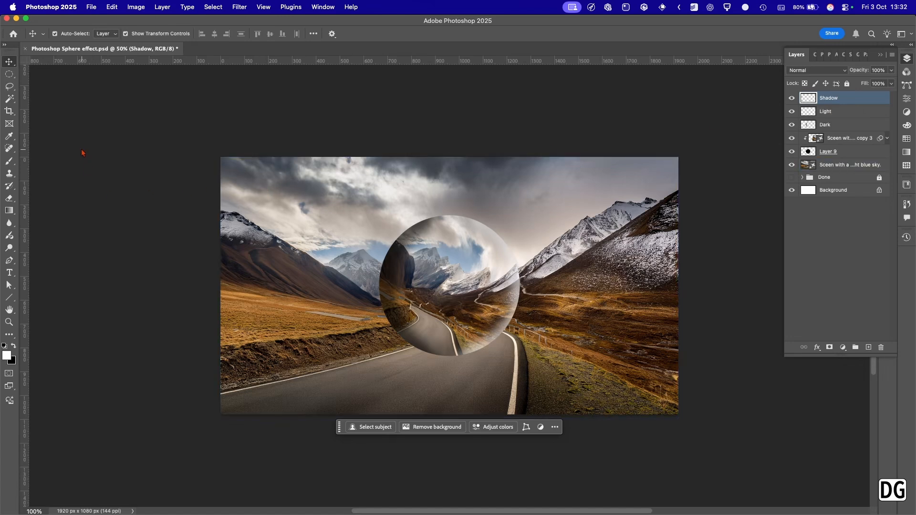
Paint a single soft black spot just below the sphere on the Shadow layer with a 200 px brush.
key(b)
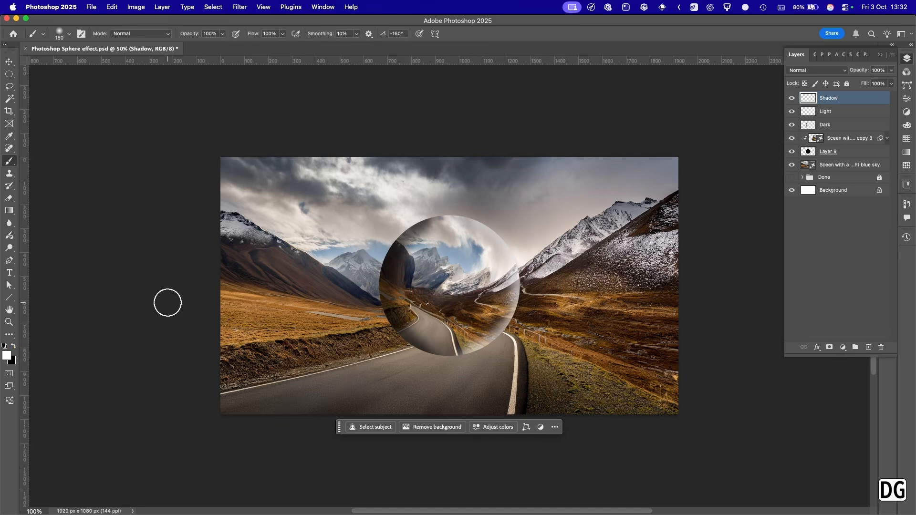
key(x)
key(bracketright)
key(bracketright)
click(446, 364)
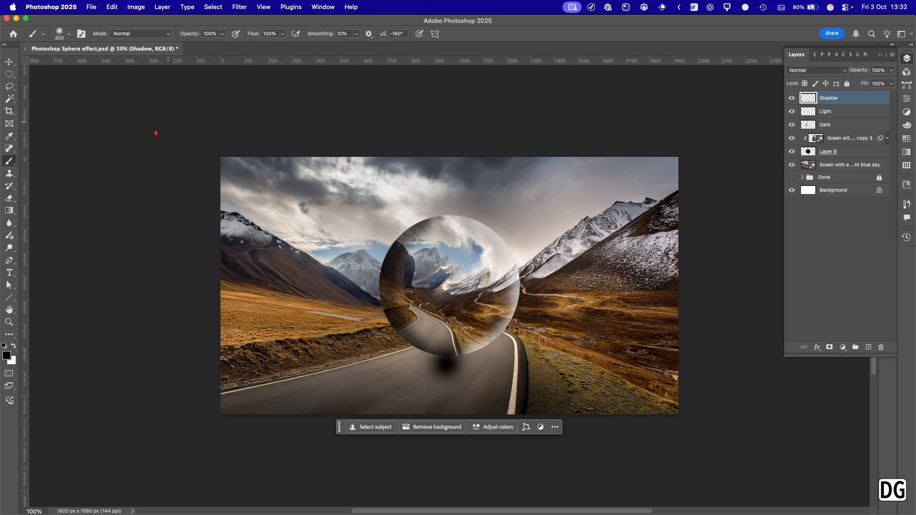
Distort the black spot on the Shadow layer, stretching it sideways into a wide ellipse beneath the sphere.
click(9, 62)
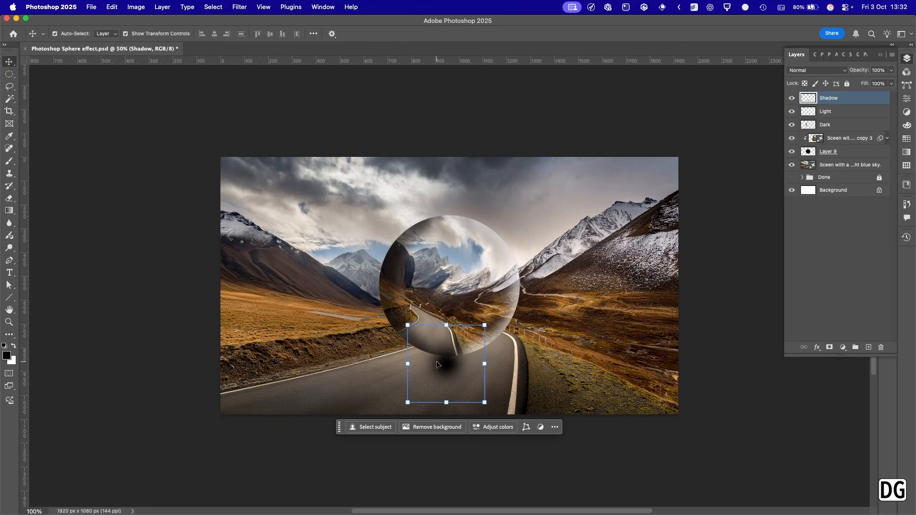
key(super)
key(super+t)
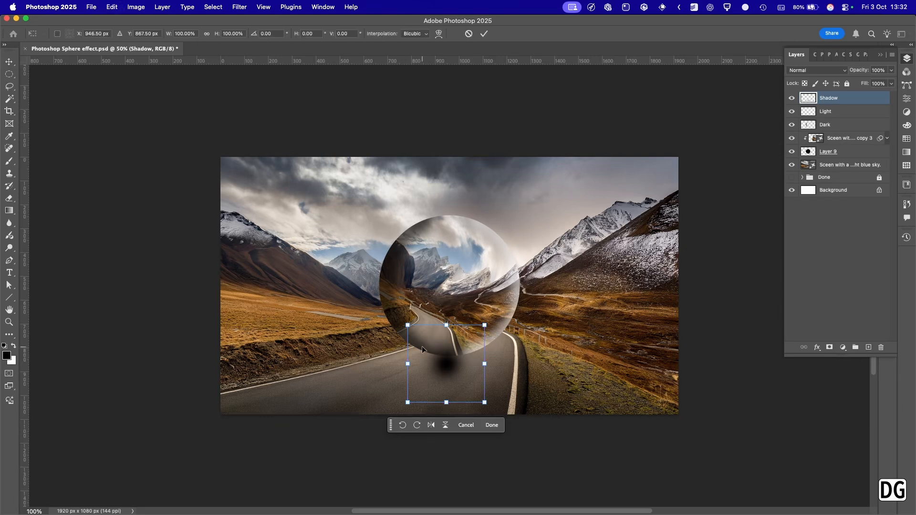
right_click(422, 350)
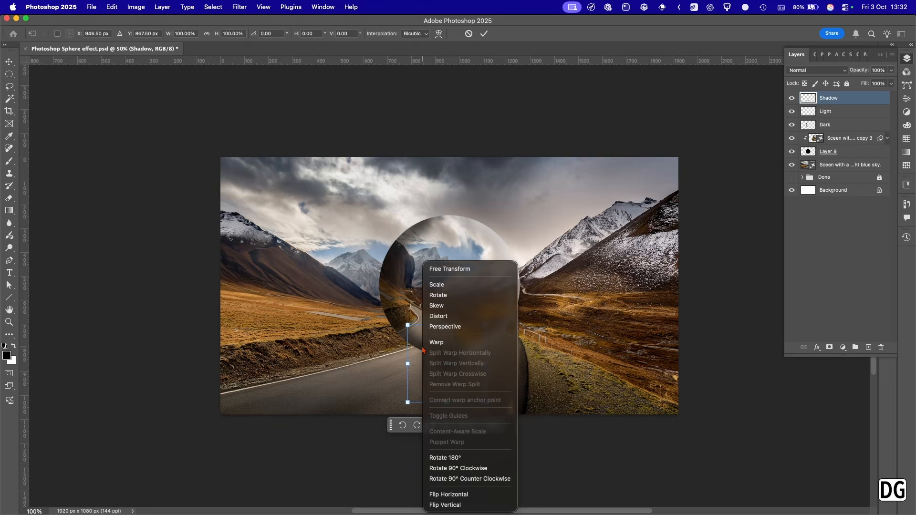
click(443, 318)
drag(408, 364, 372, 372)
drag(484, 326, 551, 316)
drag(459, 394, 507, 405)
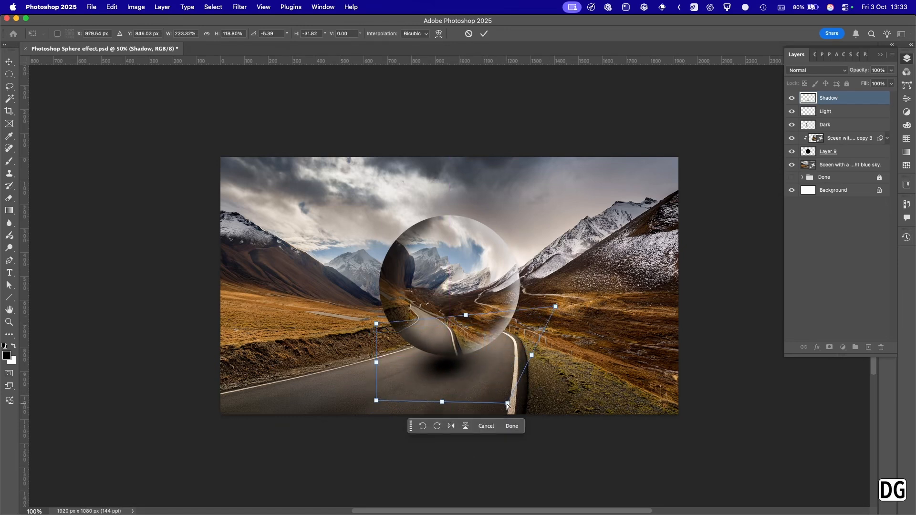
Refine the shadow's distortion by slanting its lower edge leftward and shifting it slightly lower on the road, and apply the transform.
drag(484, 372, 478, 381)
drag(371, 336, 372, 324)
drag(371, 412, 350, 418)
drag(503, 415, 505, 419)
drag(445, 391, 447, 395)
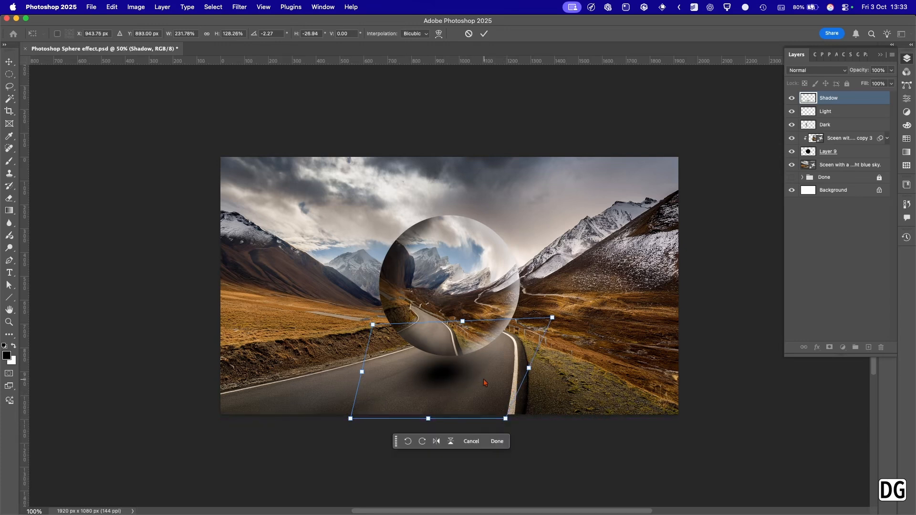
drag(470, 371, 460, 375)
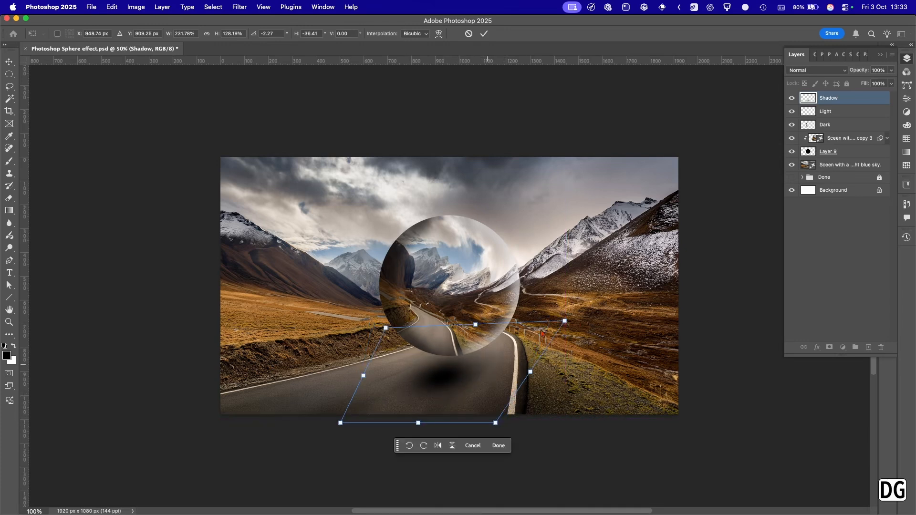
click(484, 34)
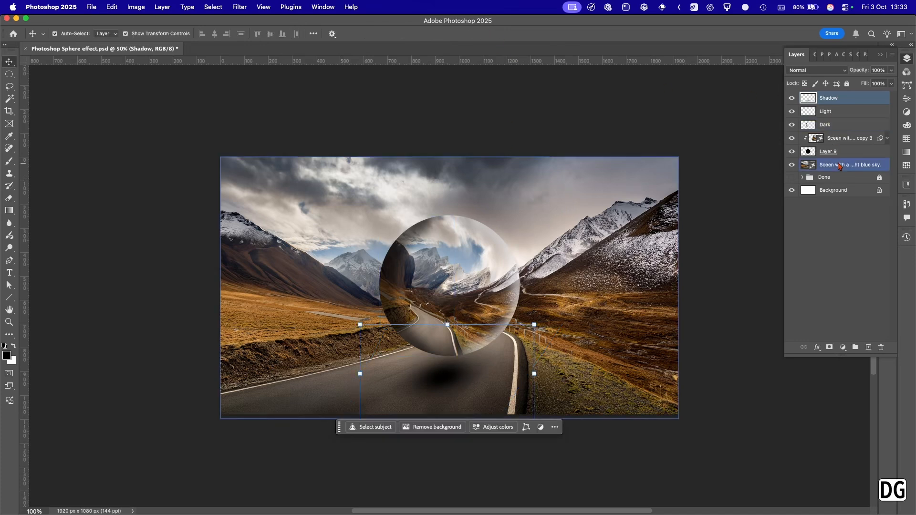
Move the Shadow layer directly below Layer 9, above the scene image, and reduce its opacity to 71%.
drag(807, 99, 844, 159)
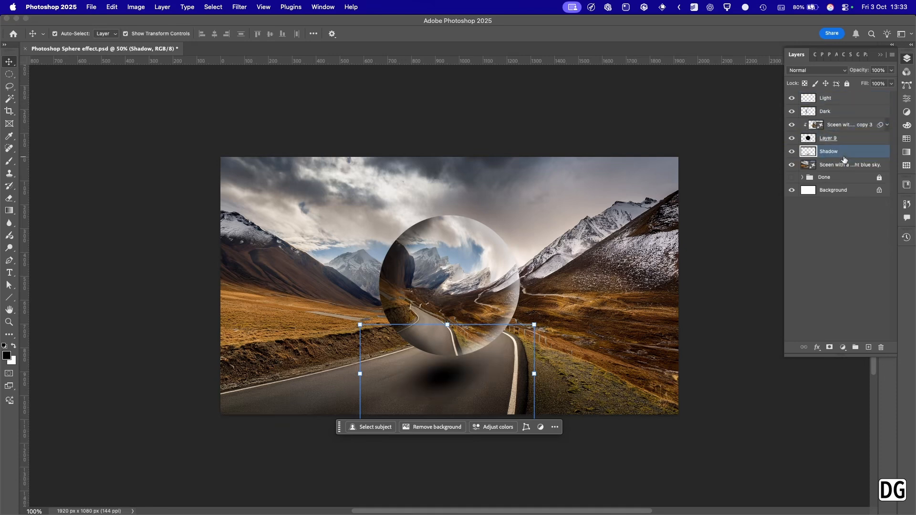
click(130, 206)
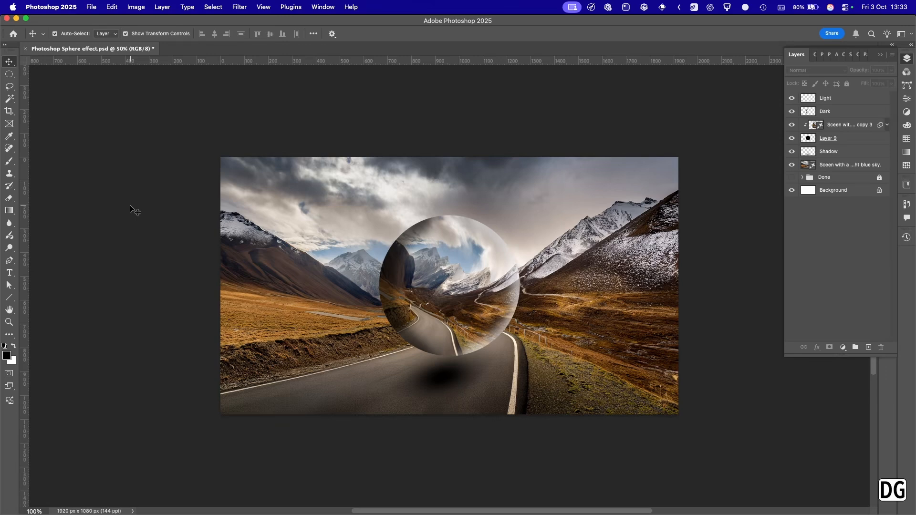
key(super+minus)
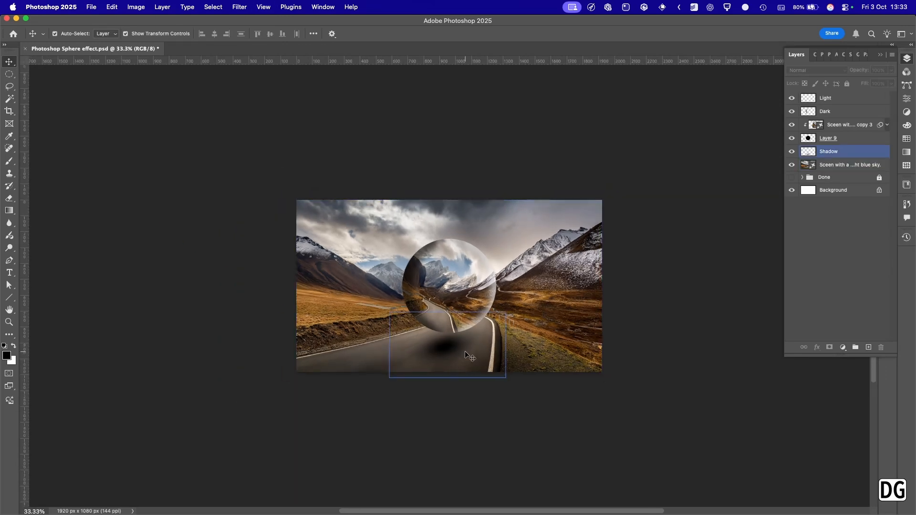
click(831, 151)
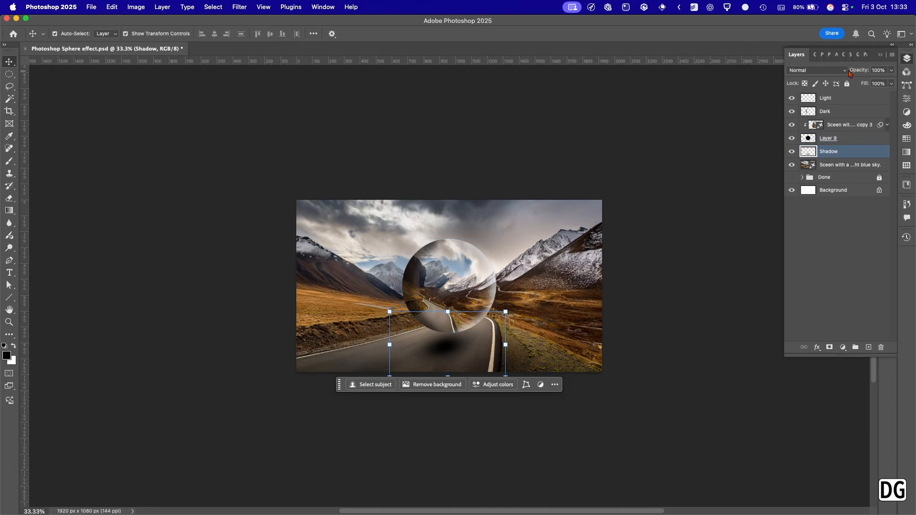
drag(864, 73, 844, 74)
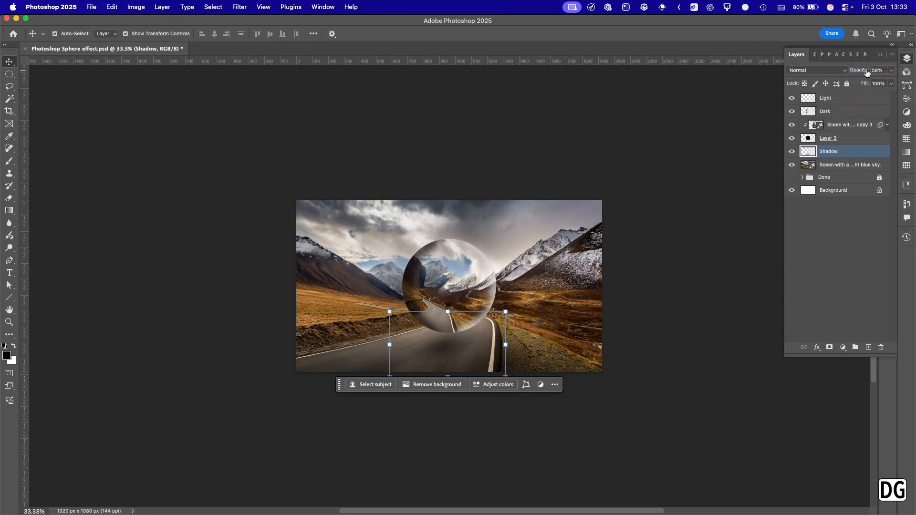
drag(867, 72, 873, 73)
Scale the shadow proportionally to 104% with linked width and height, and apply the transform.
key(super+t)
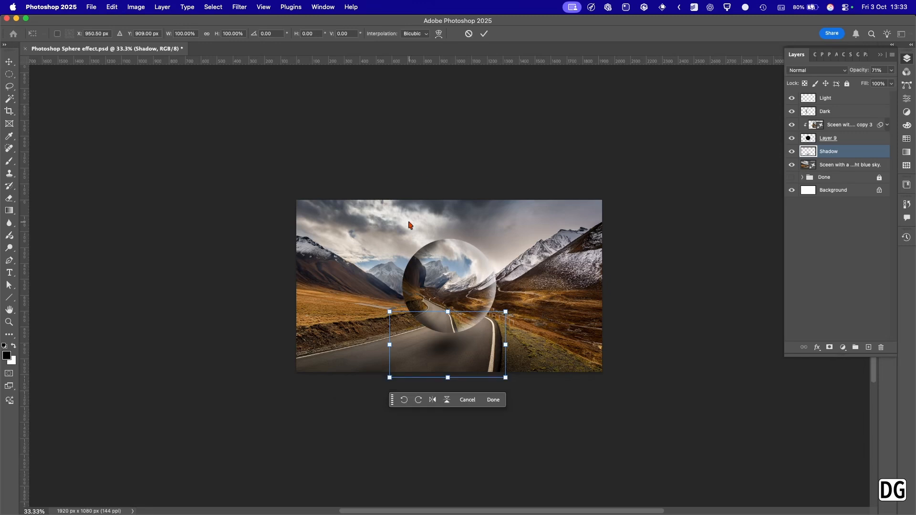
click(207, 35)
drag(217, 35, 219, 36)
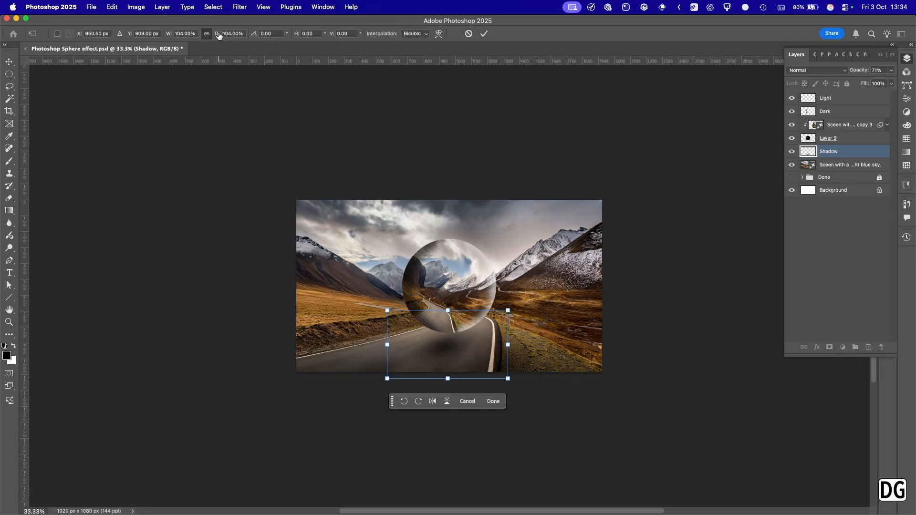
click(484, 34)
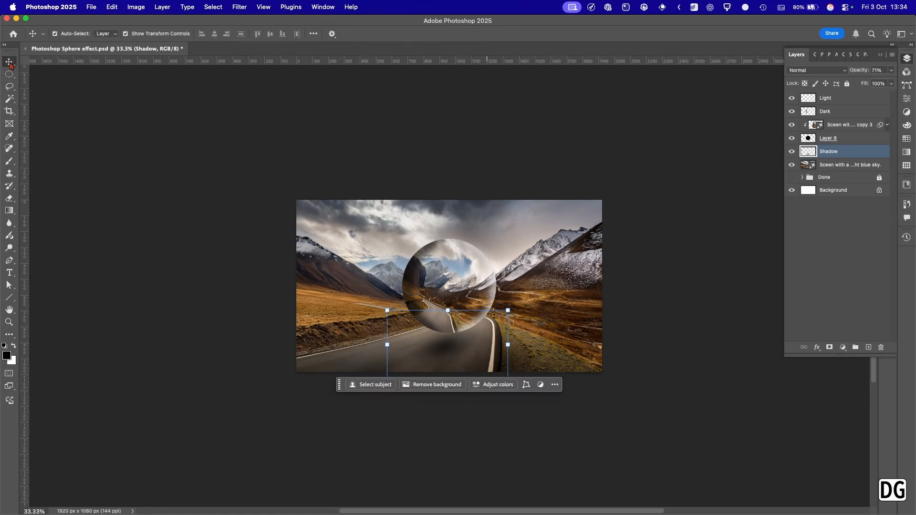
Set the Shadow layer's opacity to 80%.
click(420, 141)
click(839, 151)
click(877, 70)
text(80)
Flatten the shadow to about 79% of its height using the Perspective transform, apply it, and deselect all layers.
click(487, 343)
click(454, 336)
click(449, 311)
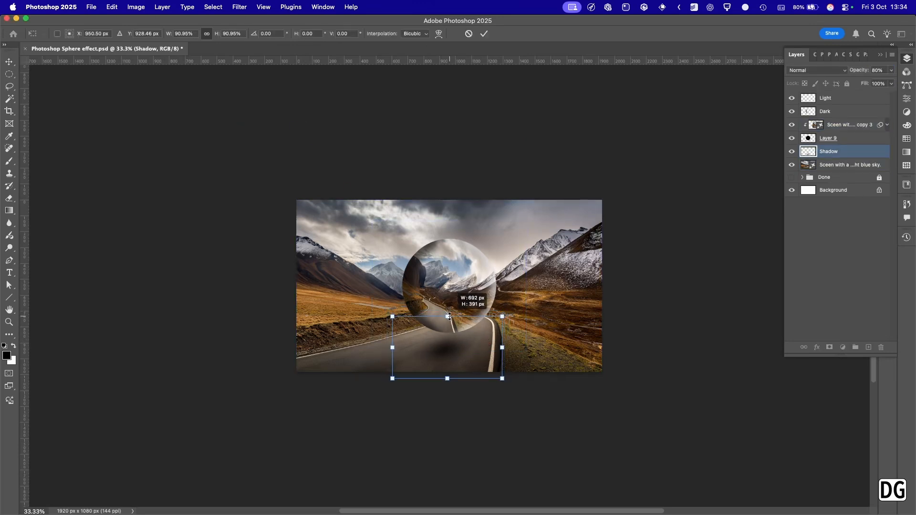
right_click(465, 340)
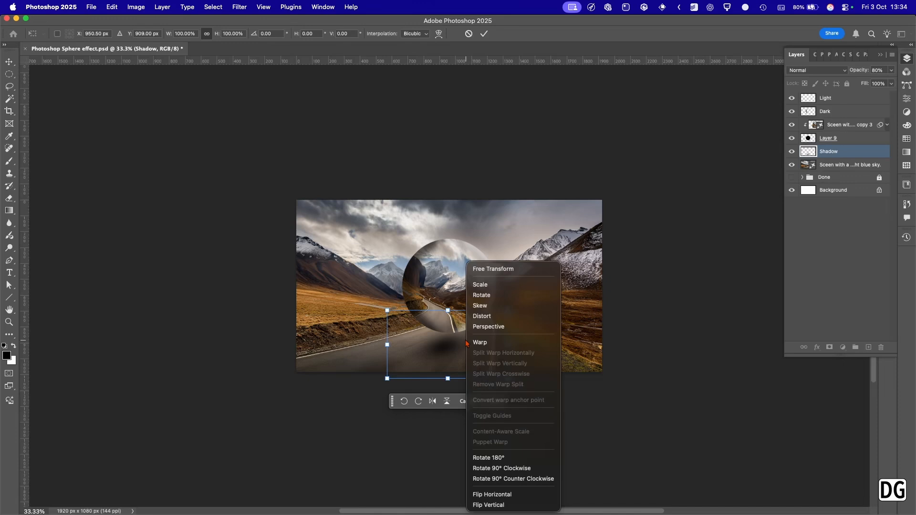
click(488, 326)
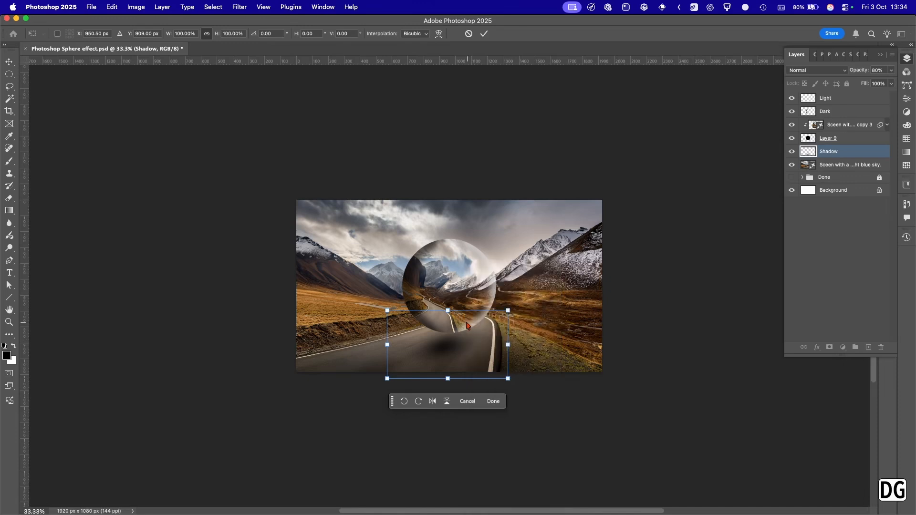
drag(448, 311, 445, 353)
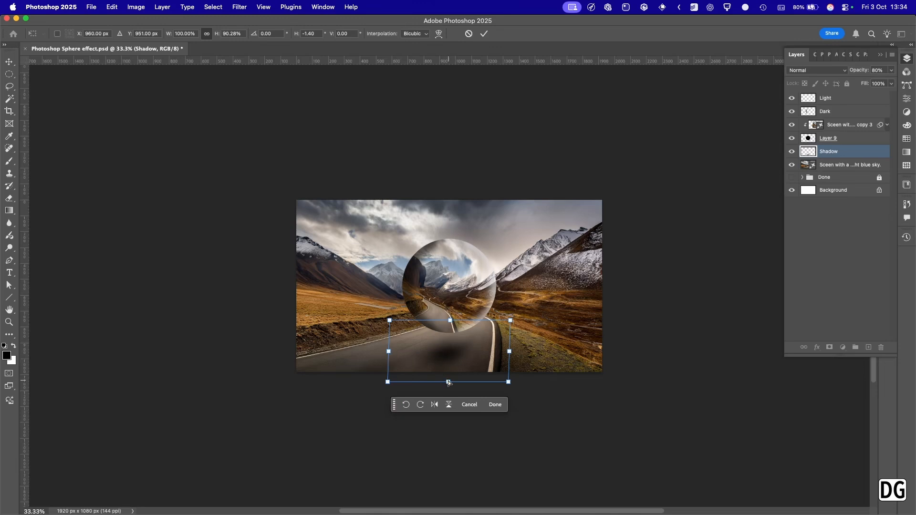
drag(449, 382, 449, 375)
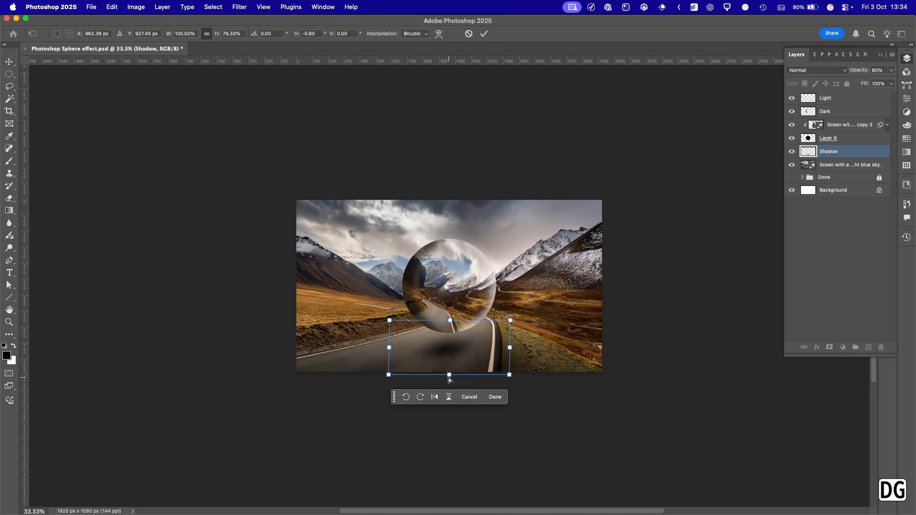
click(482, 34)
click(563, 97)
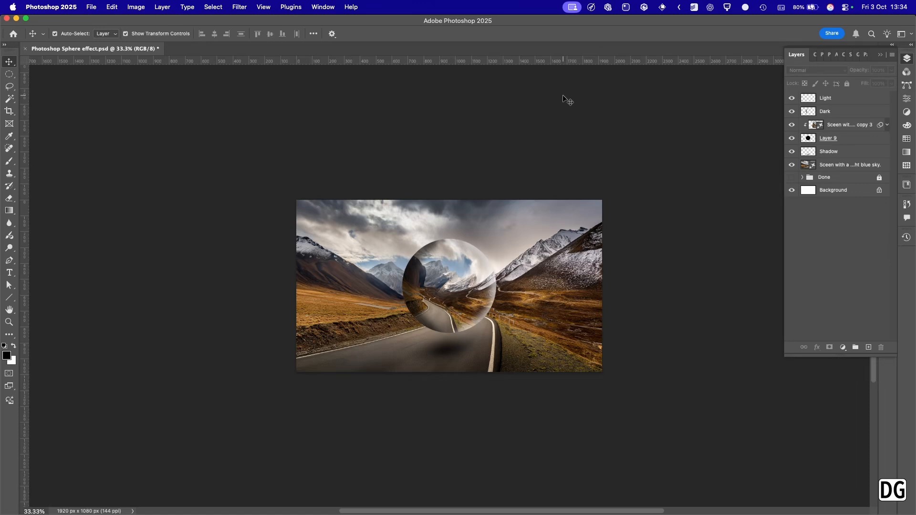